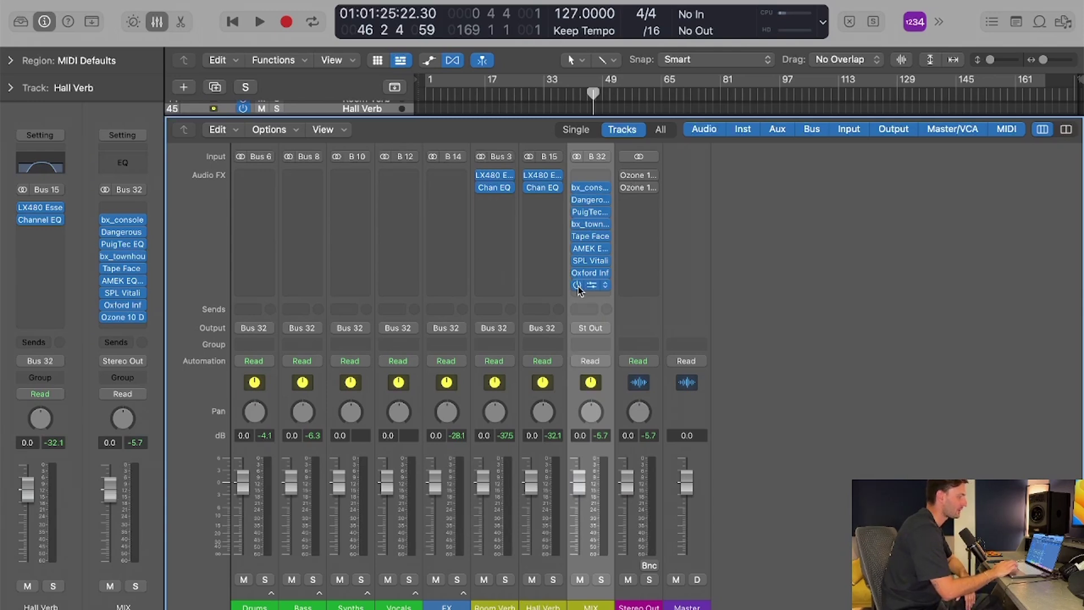
Step: Bypass all nine Audio FX plug-ins on the MIX channel strip
{"action": "left_click_drag", "start_coordinate": [578, 286], "coordinate": [576, 187]}
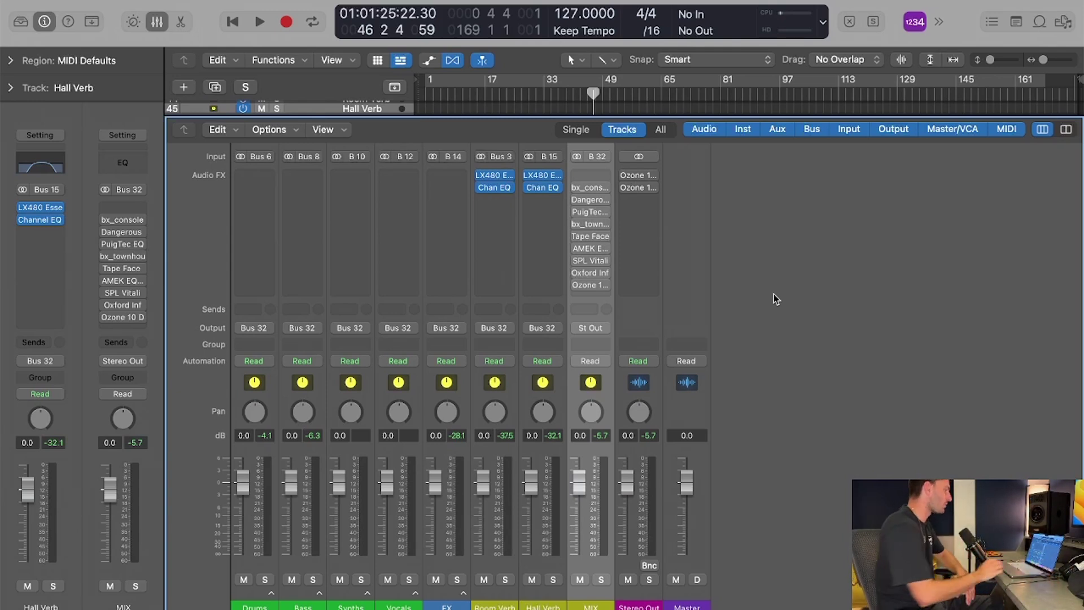
Step: Enable the bx_console Focusrite SC on the MIX channel and compare playback with the plug-in bypassed and active
{"action": "left_click", "coordinate": [587, 188]}
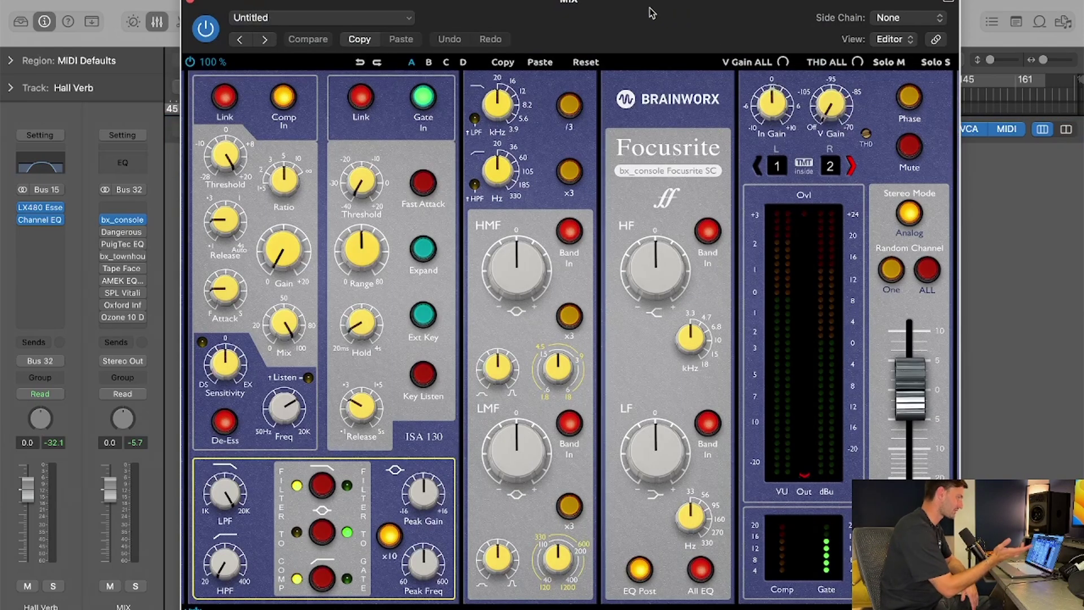
{"action": "key", "text": "space"}
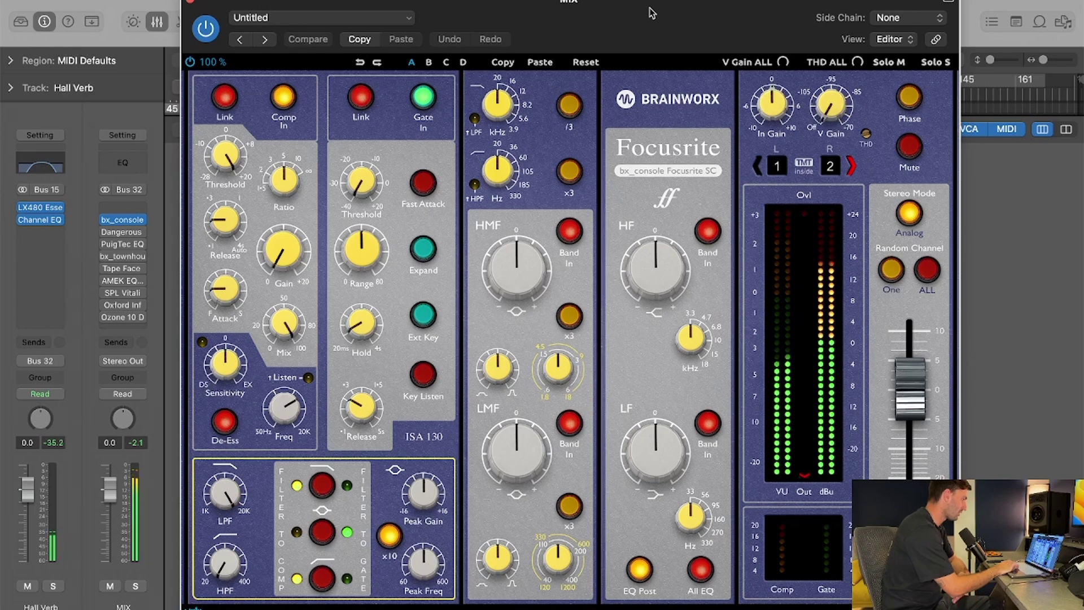
{"action": "left_click", "coordinate": [867, 138]}
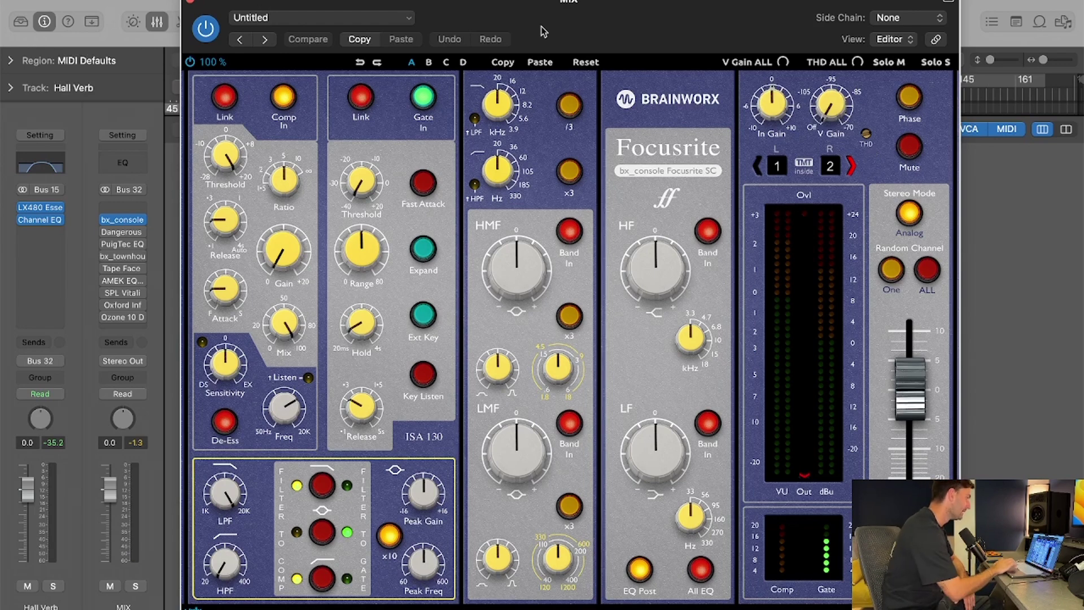
{"action": "left_click", "coordinate": [201, 32]}
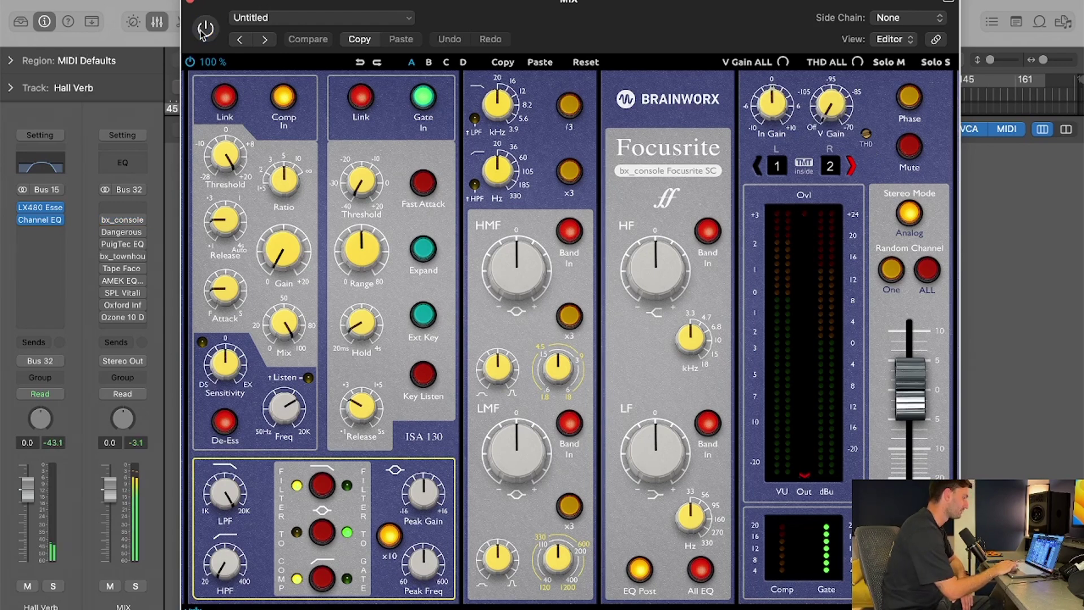
{"action": "left_click", "coordinate": [207, 32]}
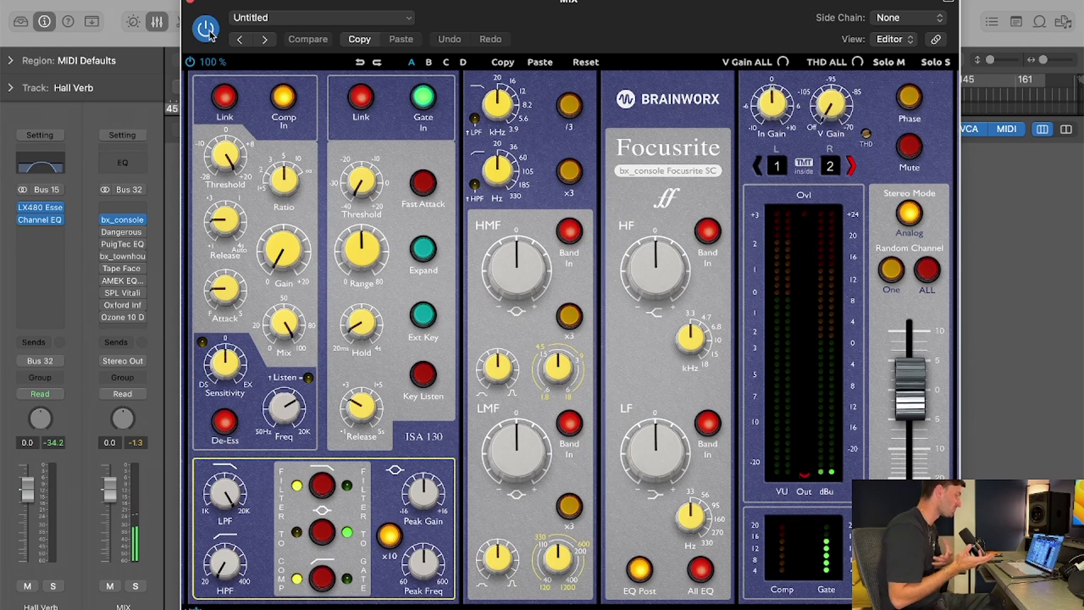
{"action": "left_click", "coordinate": [192, 2]}
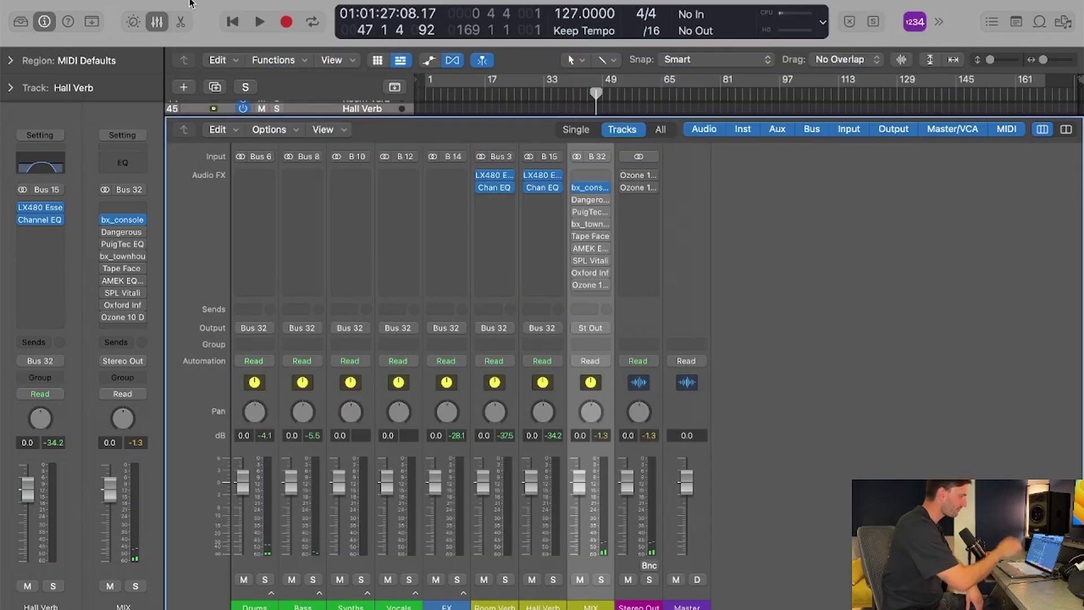
Step: Enable the Dangerous BAX EQ Master on the MIX channel and compare playback with its high cut at OUT and at 70 kHz
{"action": "left_click", "coordinate": [576, 200]}
{"action": "left_click", "coordinate": [590, 201]}
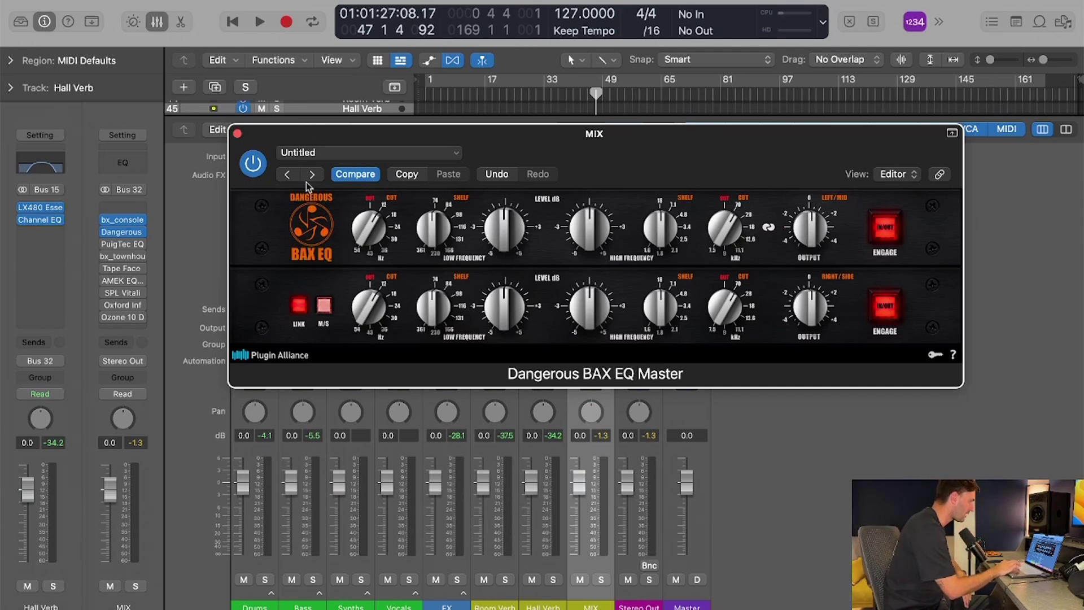
{"action": "key", "text": "space"}
{"action": "left_click_drag", "start_coordinate": [725, 232], "coordinate": [728, 246]}
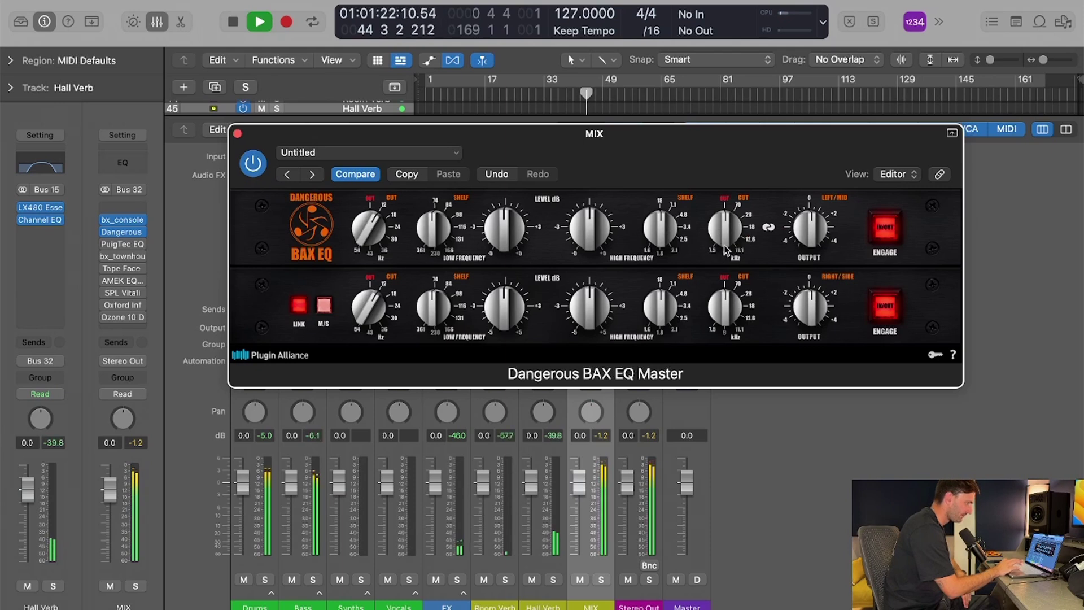
{"action": "key", "text": "space"}
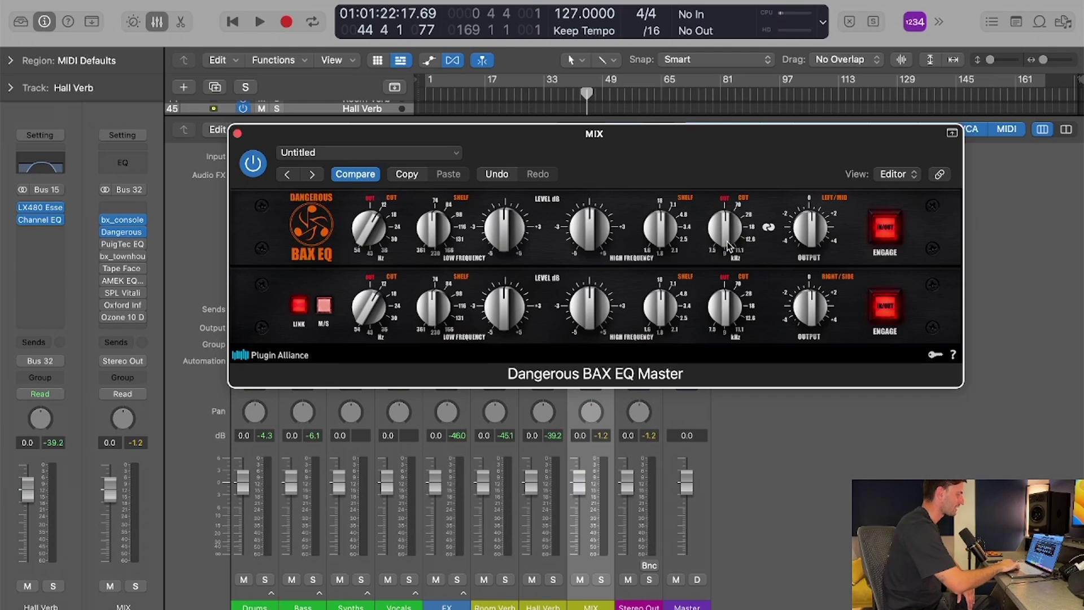
{"action": "key", "text": "space"}
{"action": "left_click_drag", "start_coordinate": [728, 238], "coordinate": [730, 234]}
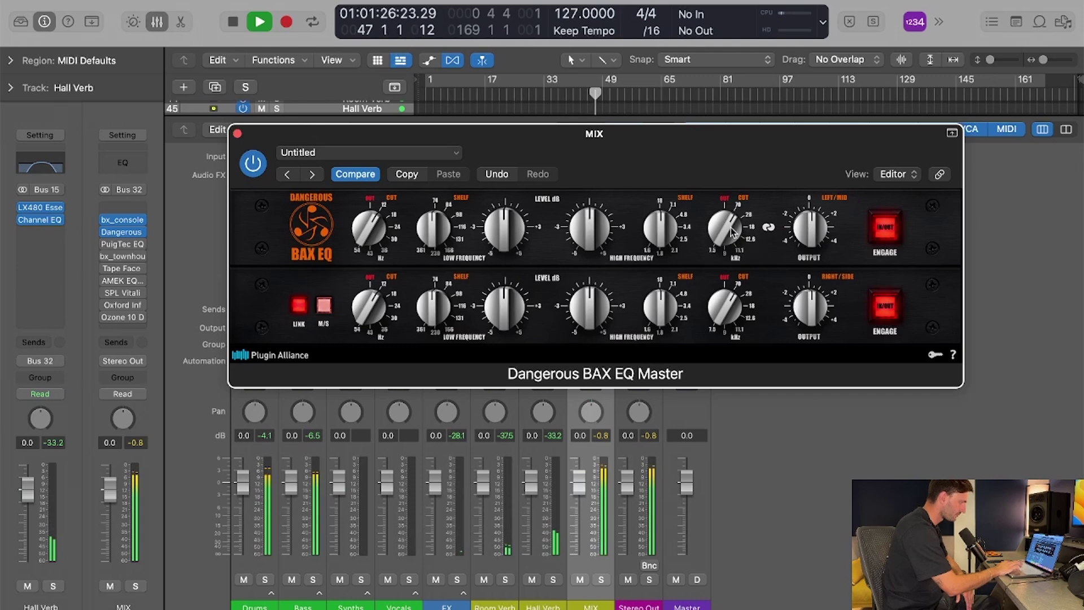
{"action": "mouse_move", "coordinate": [731, 232]}
{"action": "left_mouse_down"}
{"action": "mouse_move", "coordinate": [730, 248]}
{"action": "mouse_move", "coordinate": [728, 231]}
{"action": "left_mouse_up"}
{"action": "key", "text": "space"}
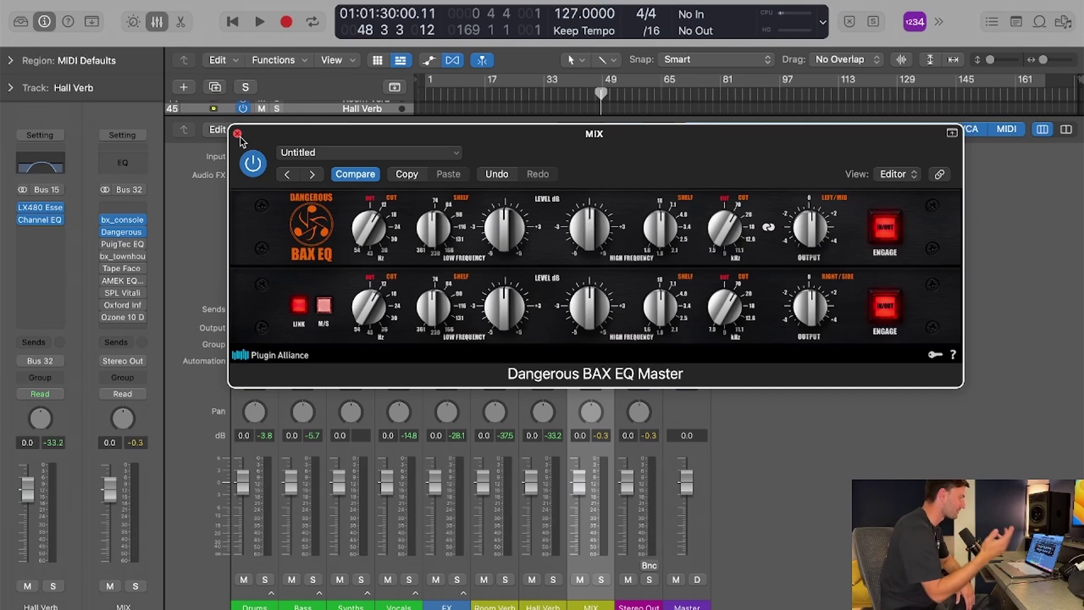
{"action": "left_click", "coordinate": [238, 135]}
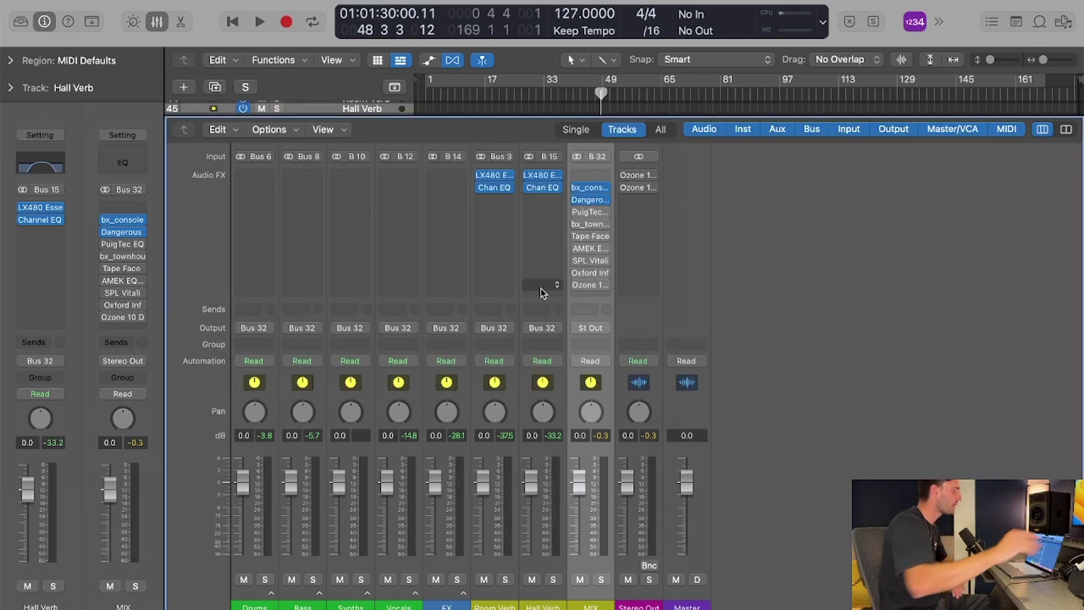
Step: Reopen the bx_console plug-in on the MIX channel to review its settings, and close it
{"action": "left_click", "coordinate": [588, 175]}
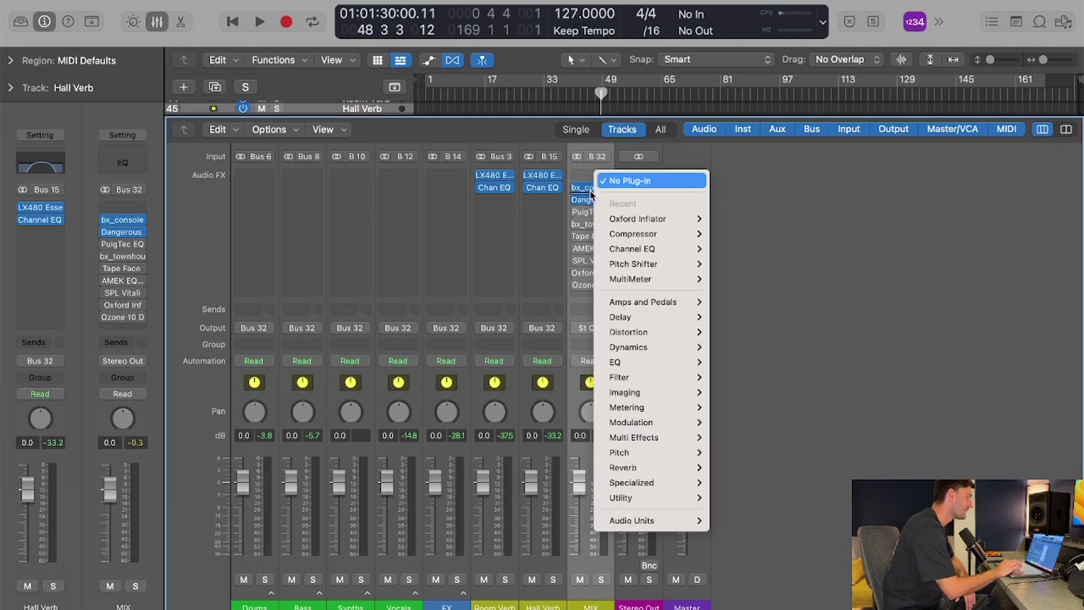
{"action": "left_click", "coordinate": [587, 189]}
{"action": "left_click", "coordinate": [588, 188]}
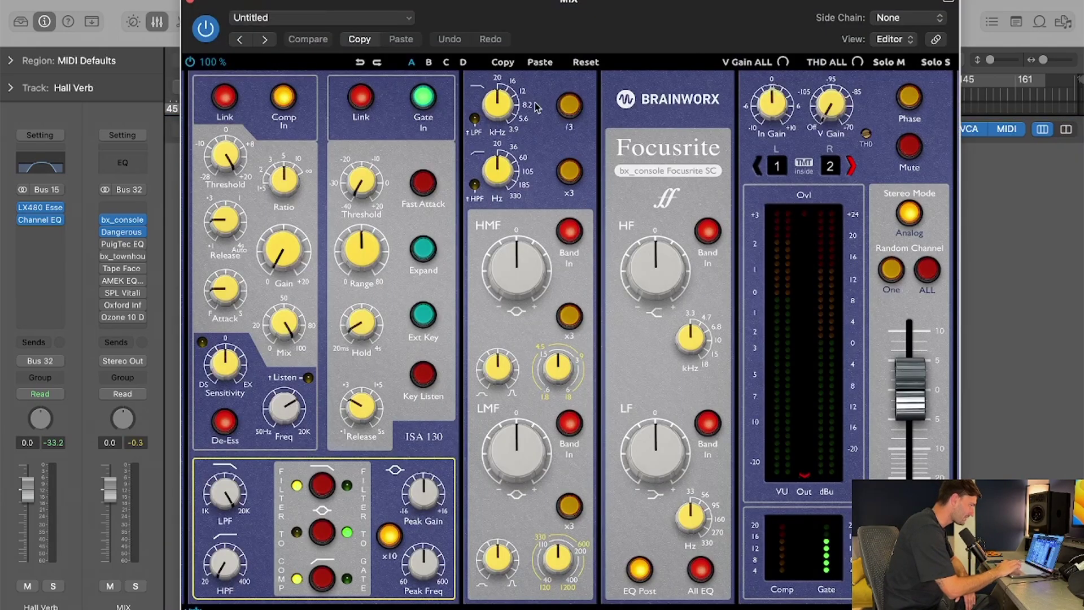
{"action": "left_click", "coordinate": [190, 2]}
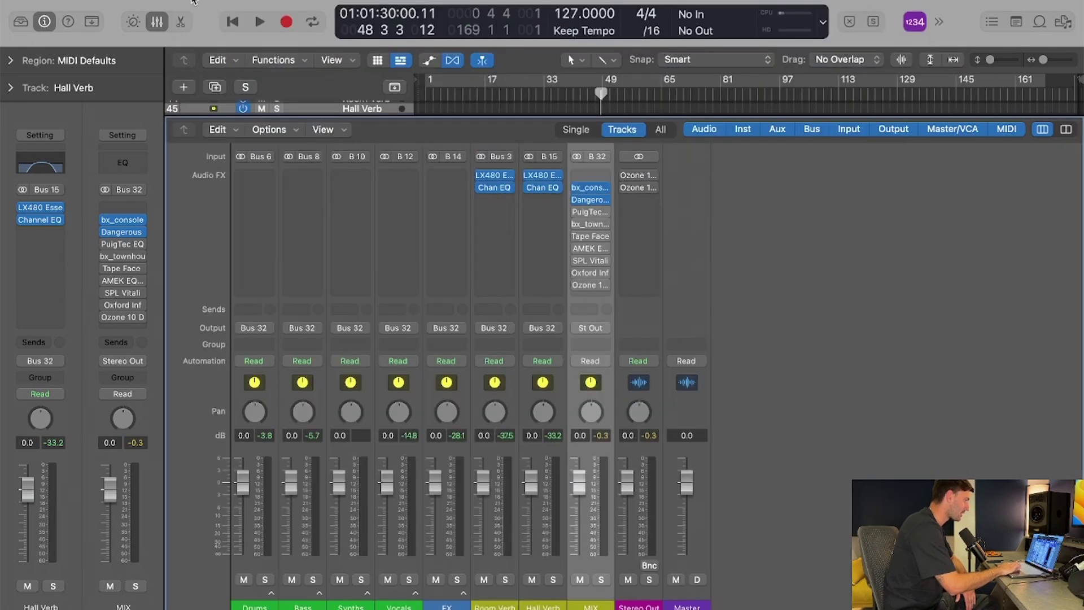
Step: Enable the PuigTec EQP1A on the MIX channel and, with its gain at 0, compare playback with the EQ bypassed and active
{"action": "left_click", "coordinate": [587, 213]}
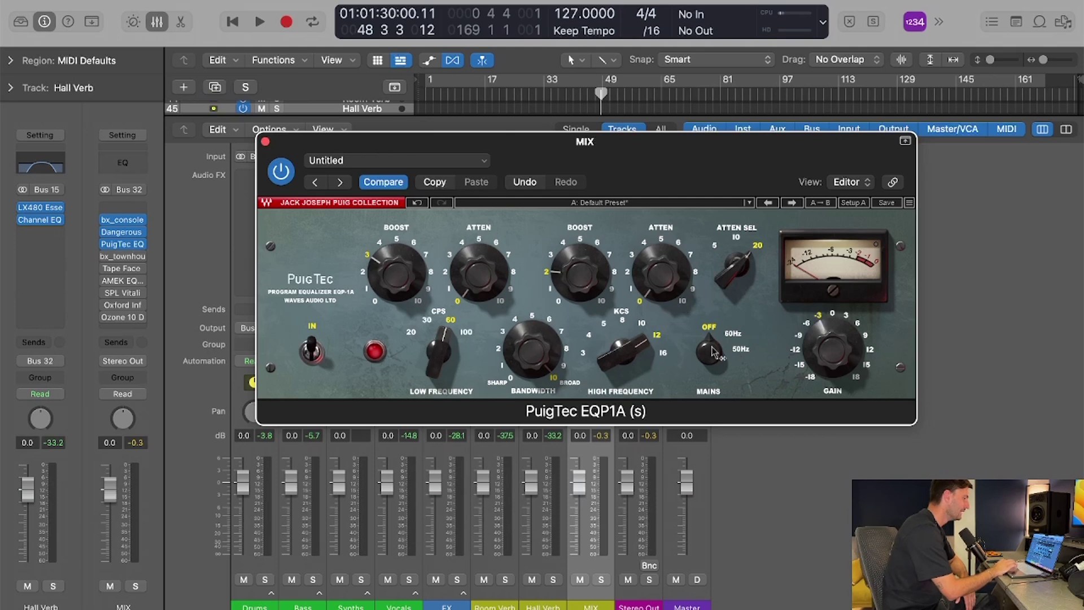
{"action": "left_click", "coordinate": [834, 315]}
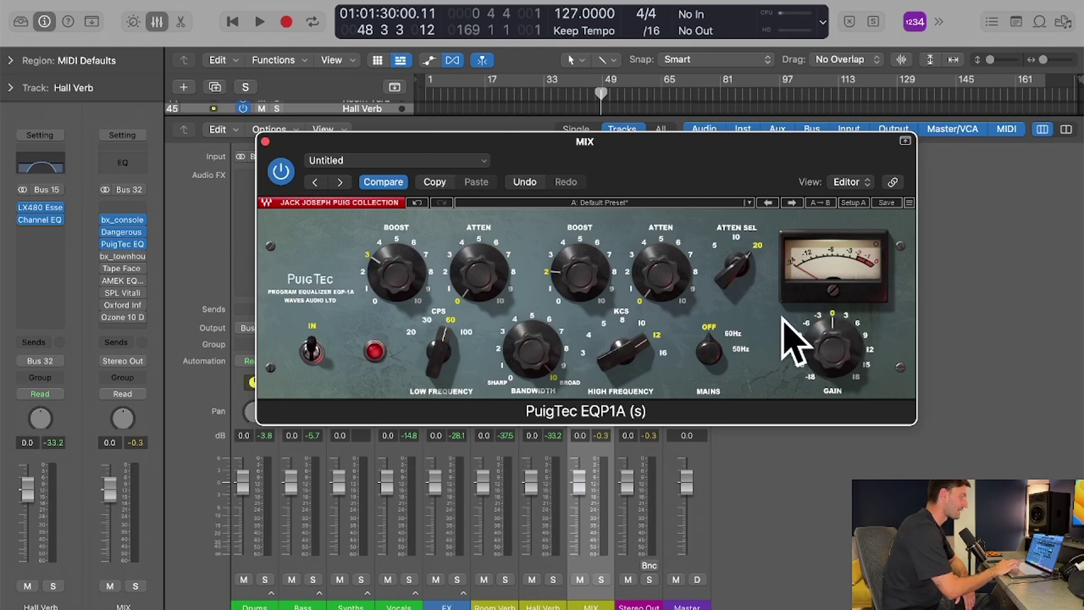
{"action": "left_click", "coordinate": [282, 171]}
{"action": "key", "text": "space"}
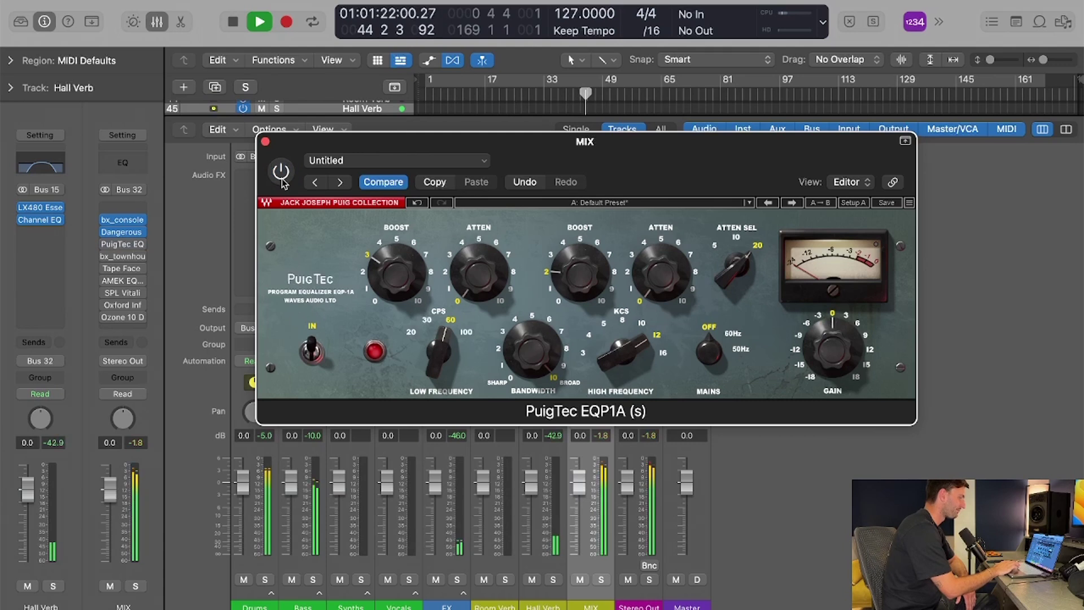
{"action": "left_click", "coordinate": [282, 172]}
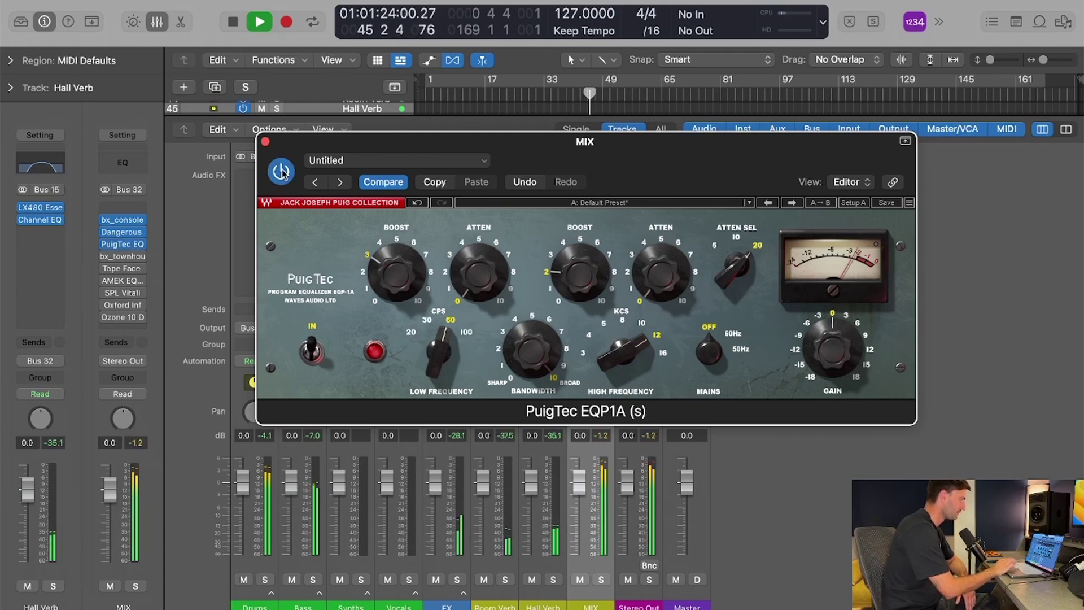
{"action": "key", "text": "space"}
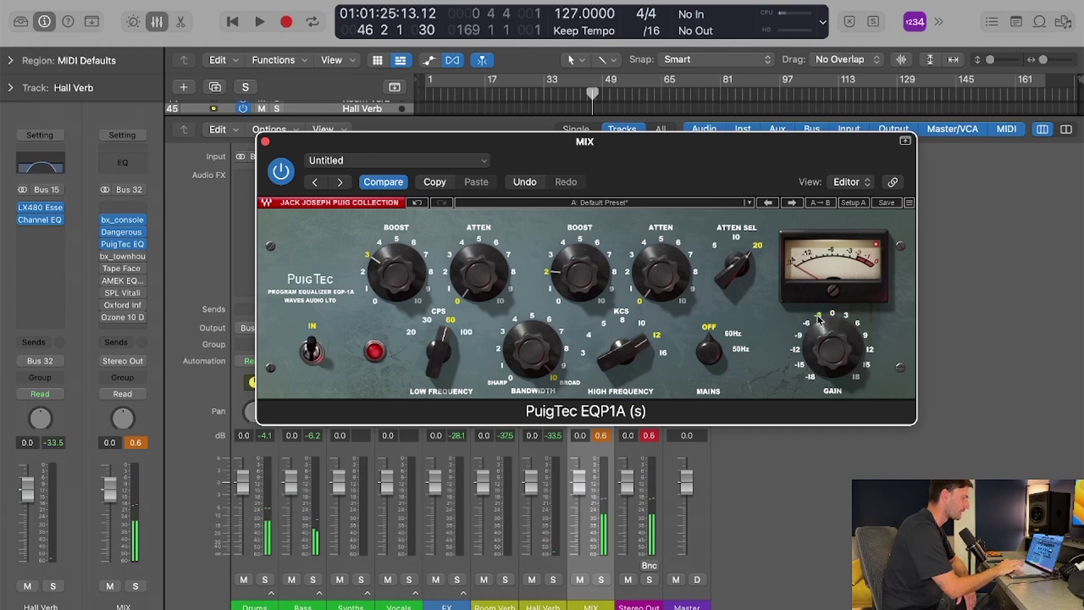
Step: Set the PuigTec EQP1A's gain to -3 and compare playback with the EQ bypassed and active
{"action": "left_click_drag", "start_coordinate": [834, 338], "coordinate": [835, 344]}
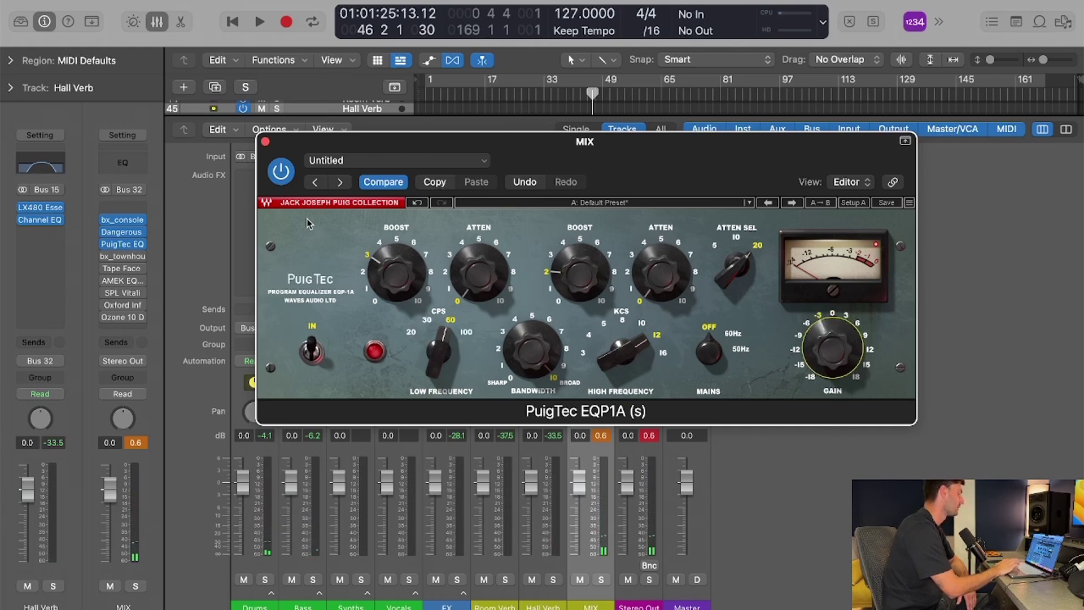
{"action": "key", "text": "space"}
{"action": "left_click", "coordinate": [282, 175]}
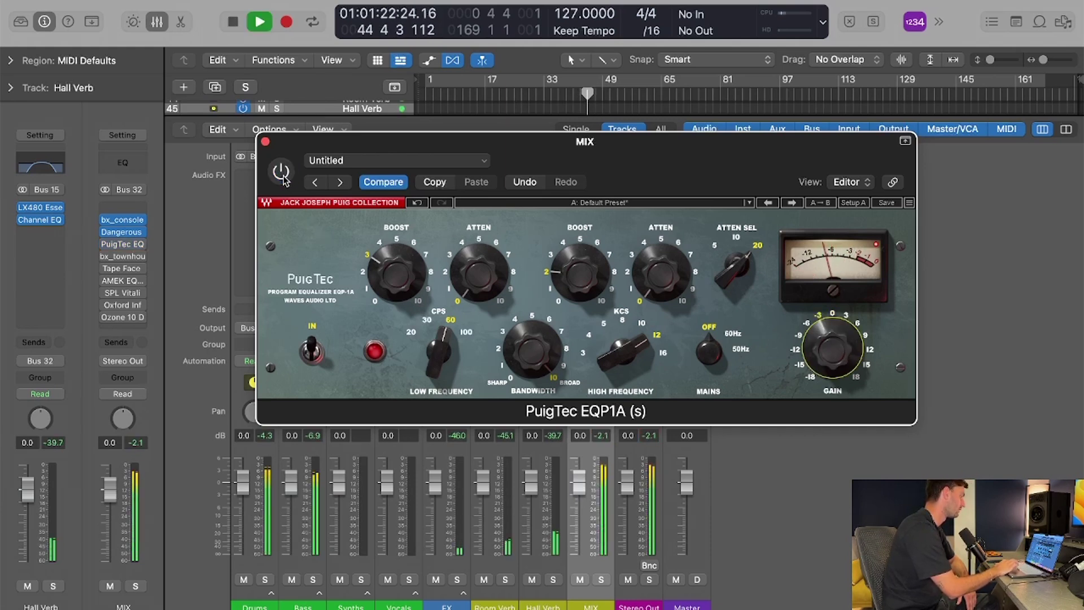
{"action": "left_click", "coordinate": [283, 175]}
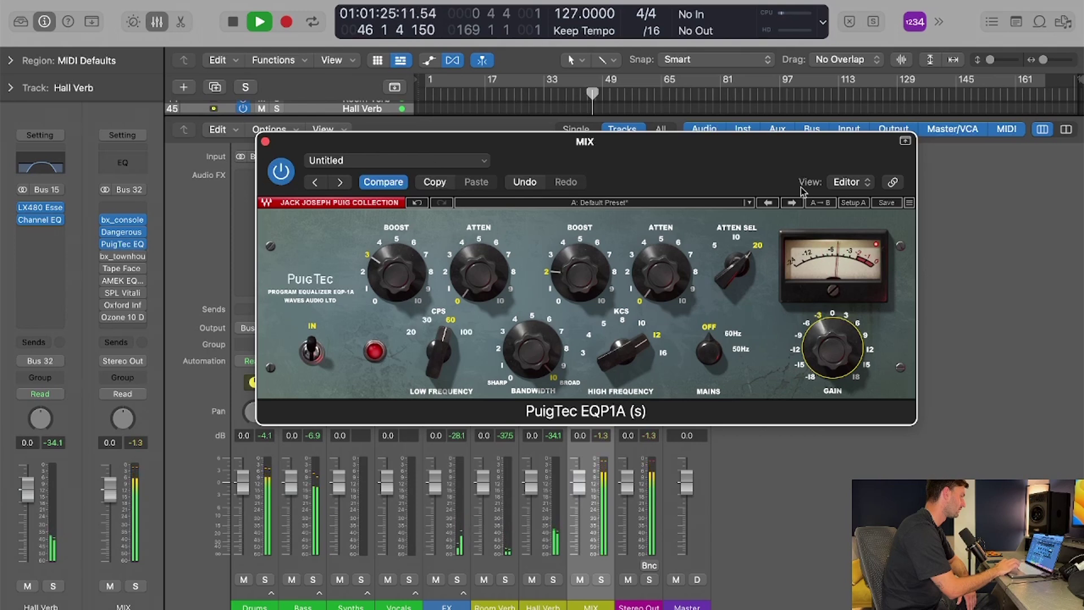
{"action": "left_click", "coordinate": [288, 176]}
{"action": "left_click", "coordinate": [288, 176]}
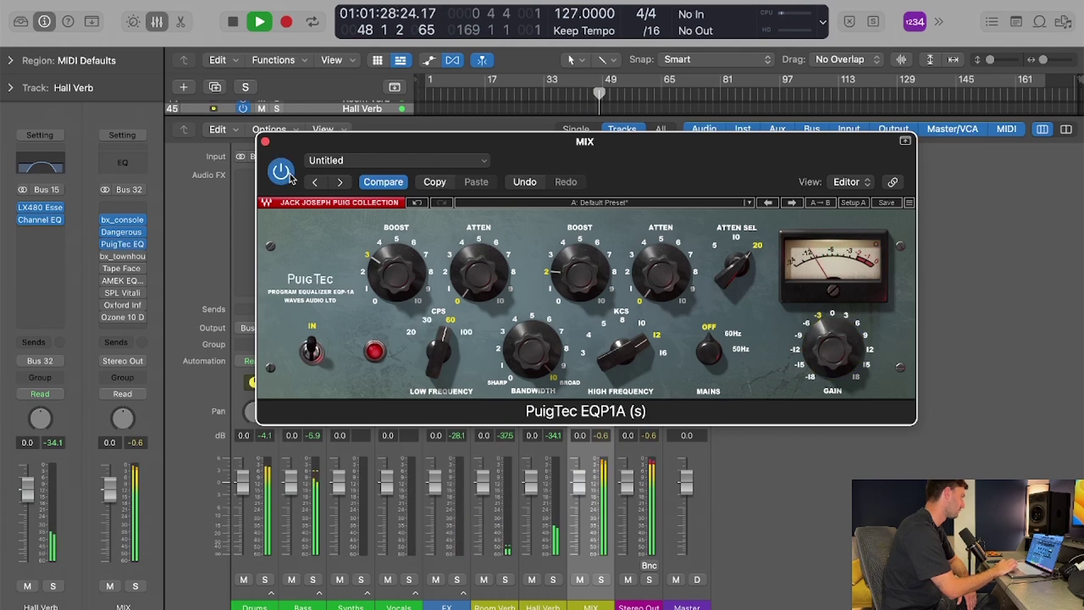
{"action": "key", "text": "space"}
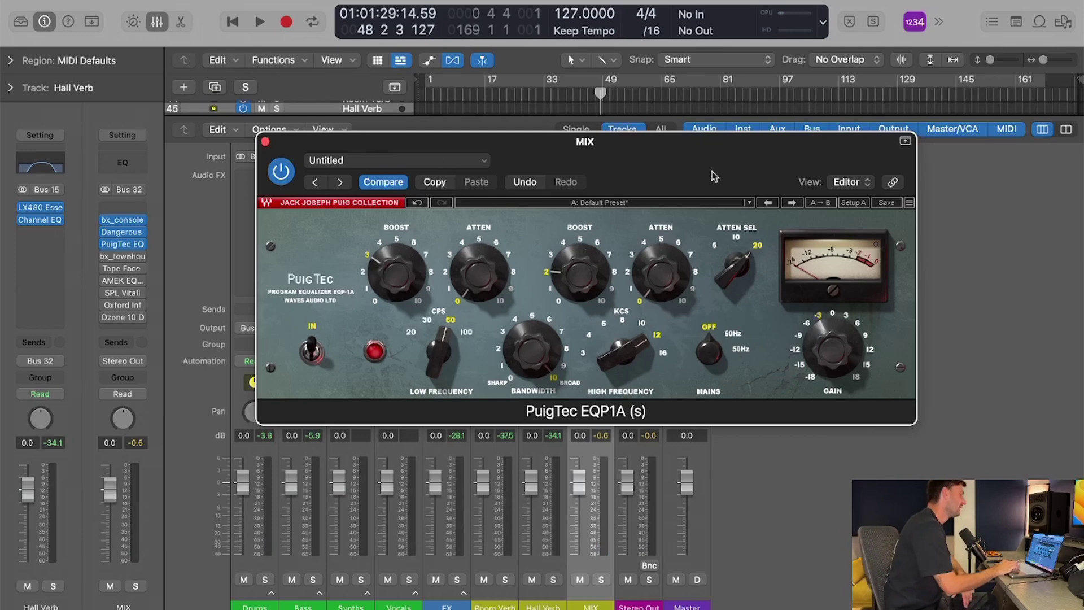
{"action": "left_click_drag", "start_coordinate": [680, 163], "coordinate": [693, 182]}
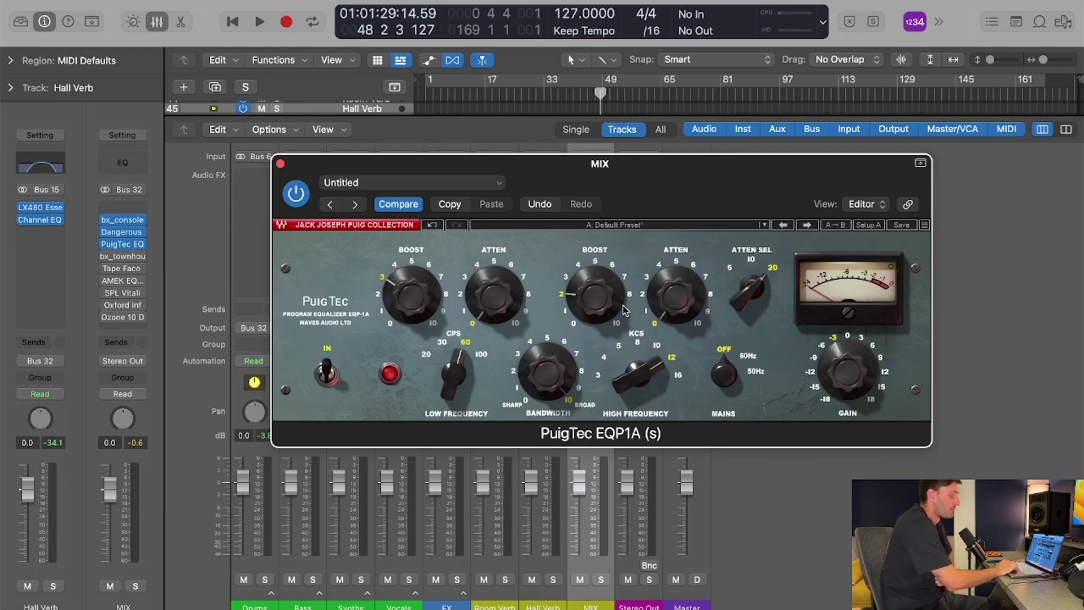
{"action": "left_click", "coordinate": [280, 164]}
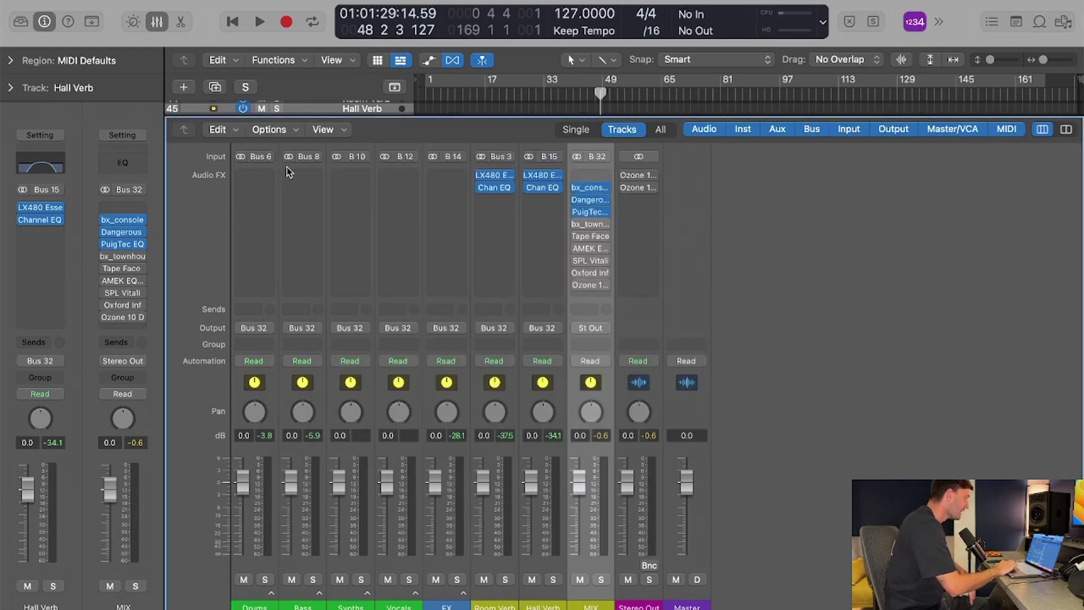
Step: Enable the bx_townhouse Buss Compressor on the MIX channel and compare playback with the compressor bypassed and active
{"action": "left_click", "coordinate": [584, 224]}
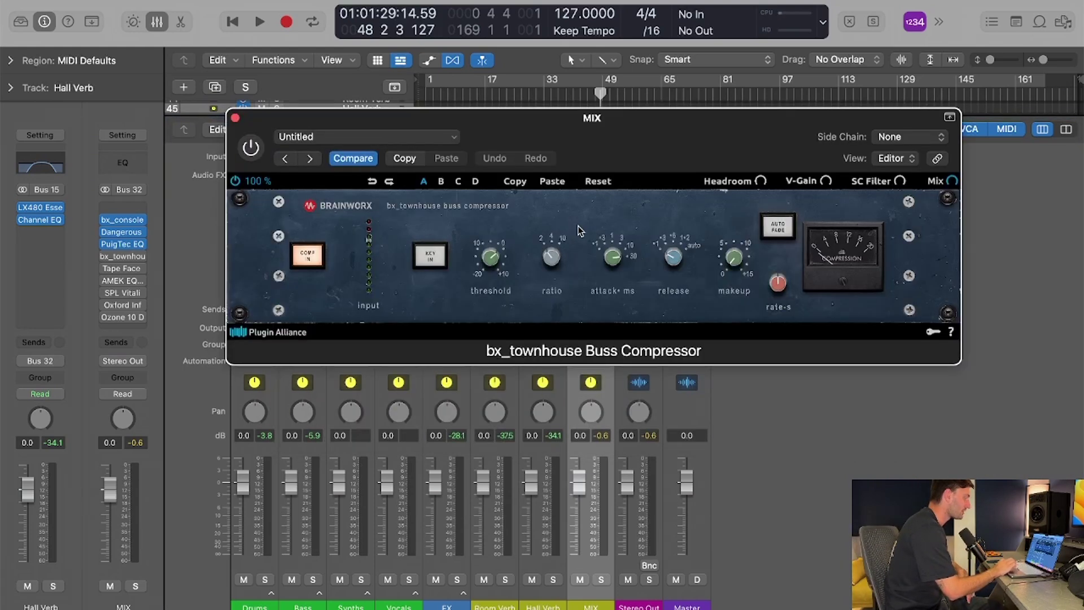
{"action": "left_click", "coordinate": [256, 148]}
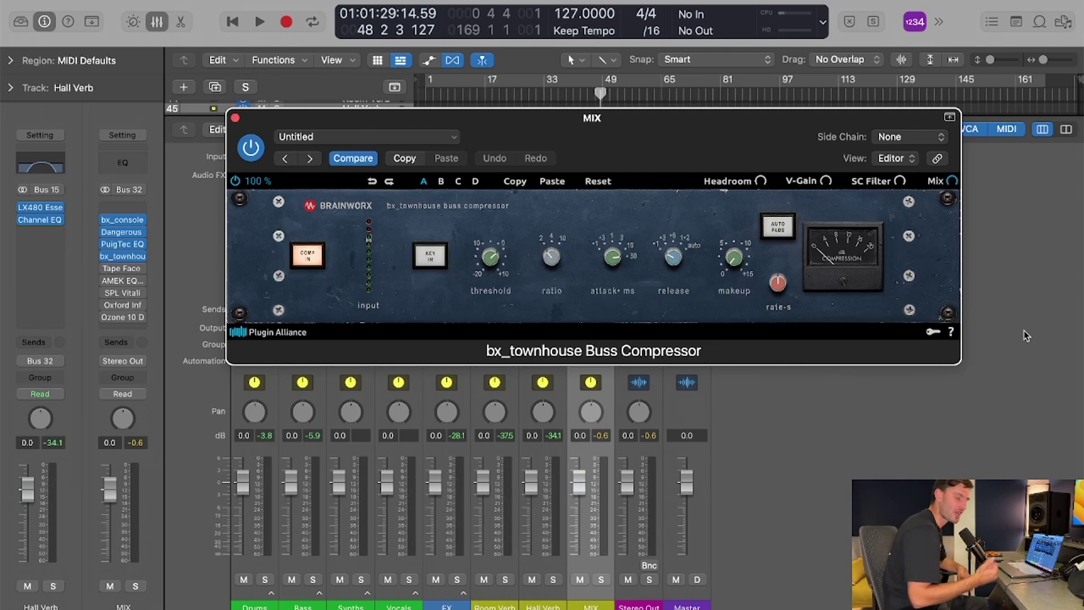
{"action": "key", "text": "space"}
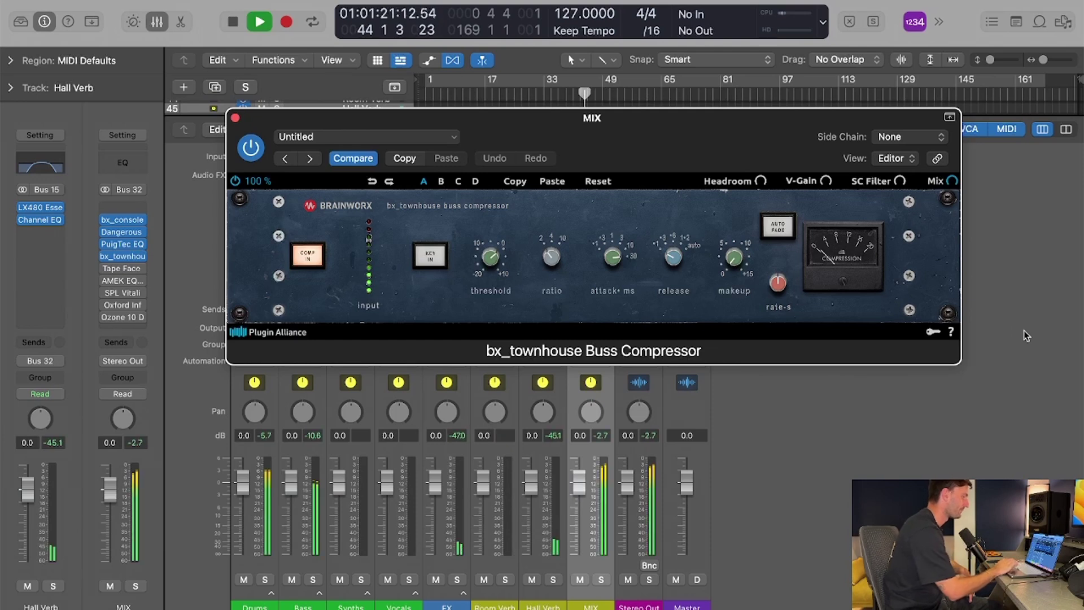
{"action": "left_click", "coordinate": [249, 148]}
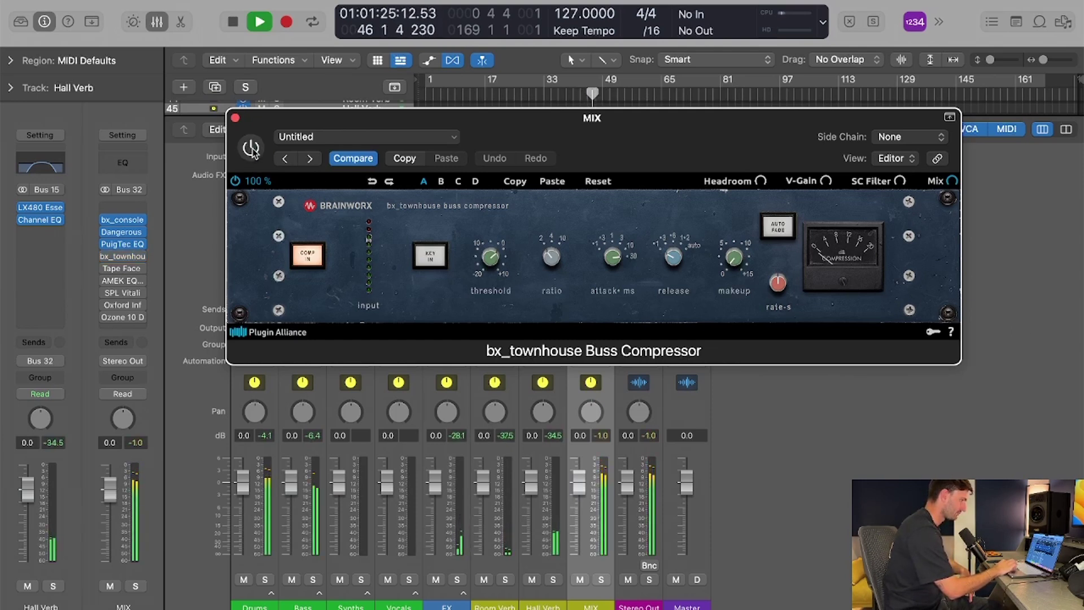
{"action": "left_click", "coordinate": [250, 149]}
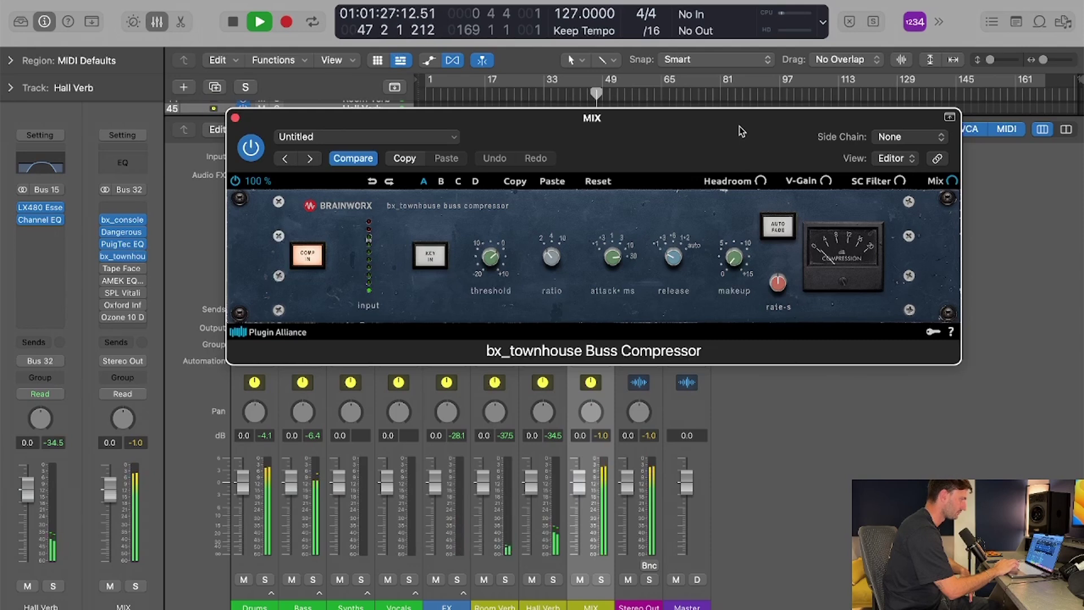
{"action": "key", "text": "space"}
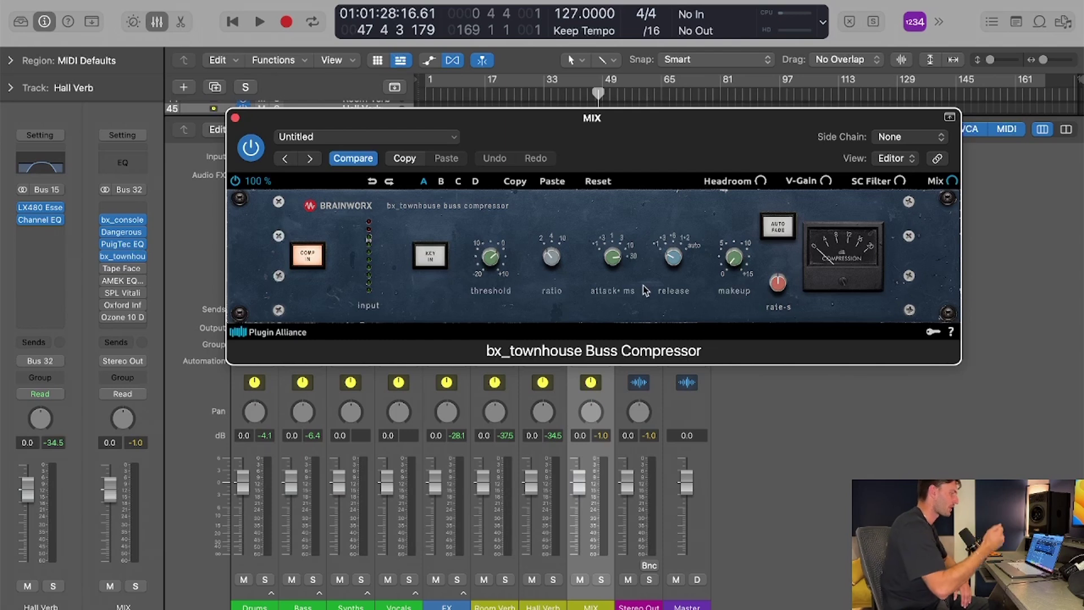
Step: Set the bx_townhouse Buss Compressor's release to 0.1 s
{"action": "left_click_drag", "start_coordinate": [673, 259], "coordinate": [673, 263]}
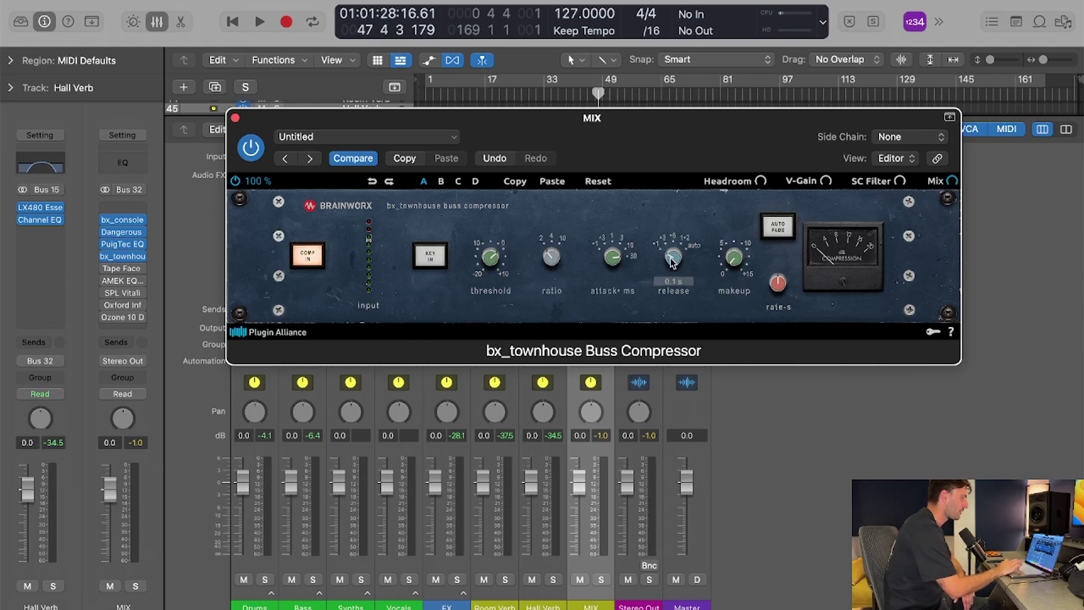
Step: Check the bx_townhouse Buss Compressor's release and makeup settings and close its window
{"action": "mouse_move", "coordinate": [672, 260]}
{"action": "left_mouse_down"}
{"action": "mouse_move", "coordinate": [696, 237]}
{"action": "mouse_move", "coordinate": [694, 223]}
{"action": "mouse_move", "coordinate": [685, 253]}
{"action": "left_mouse_up"}
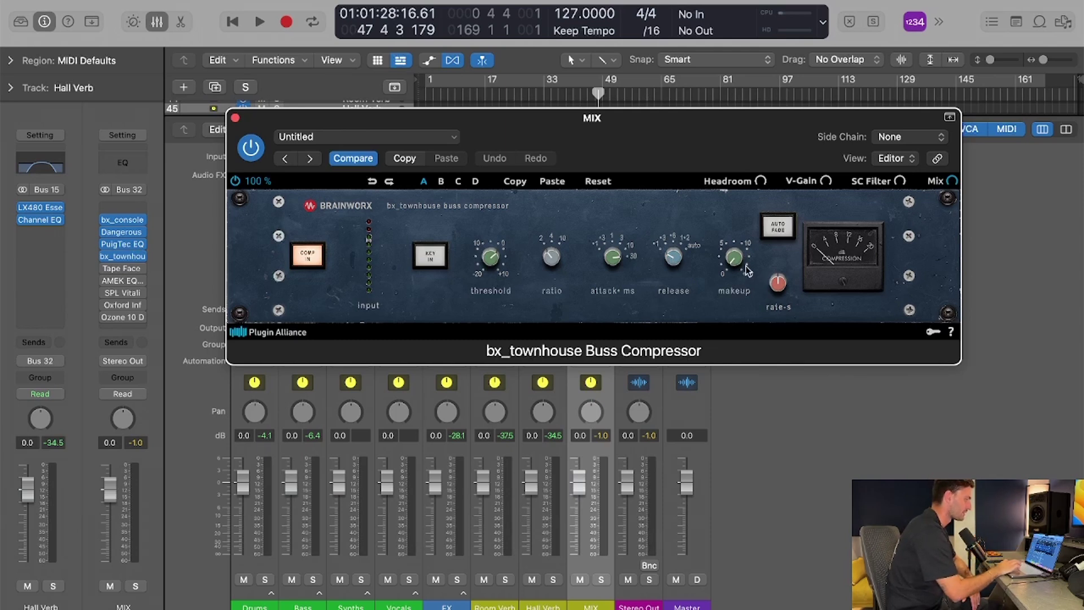
{"action": "left_click_drag", "start_coordinate": [735, 261], "coordinate": [737, 266]}
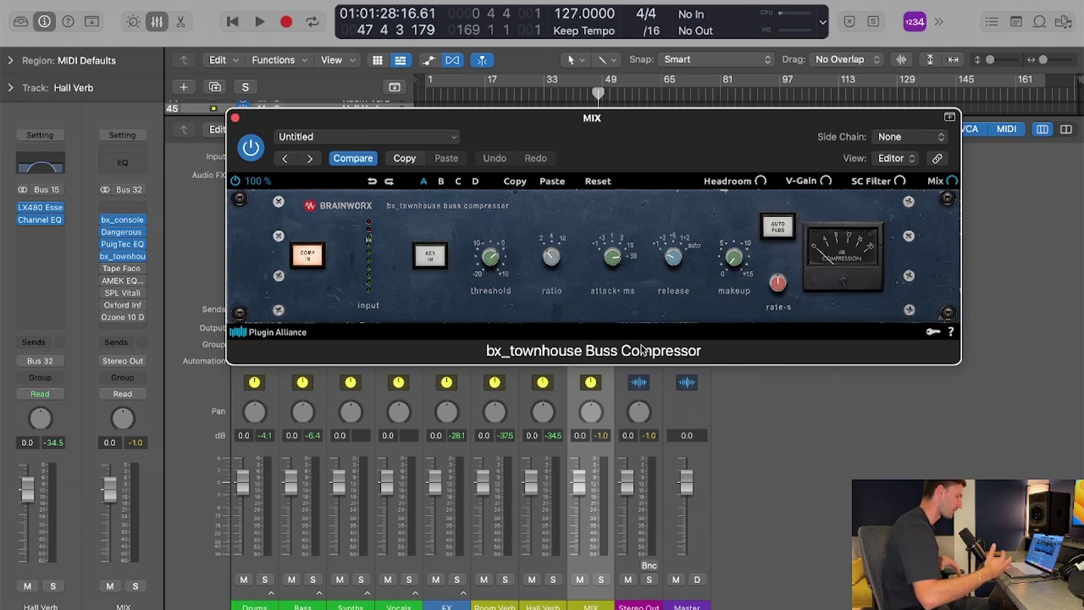
{"action": "left_click", "coordinate": [235, 117]}
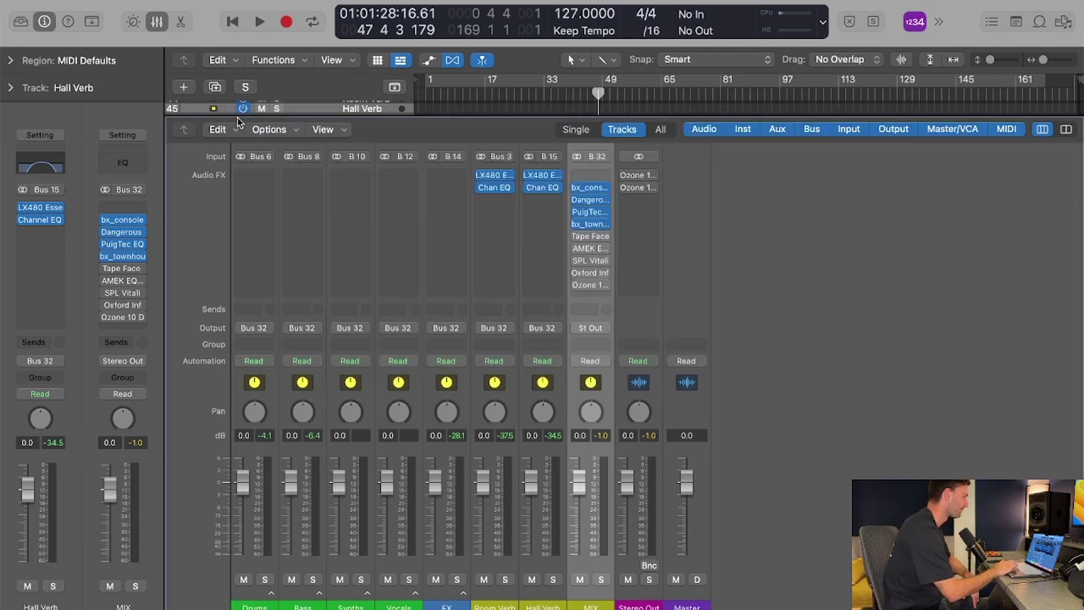
Step: Enable Tape Face V3 on the MIX channel and compare playback with it bypassed and active
{"action": "left_click", "coordinate": [591, 238]}
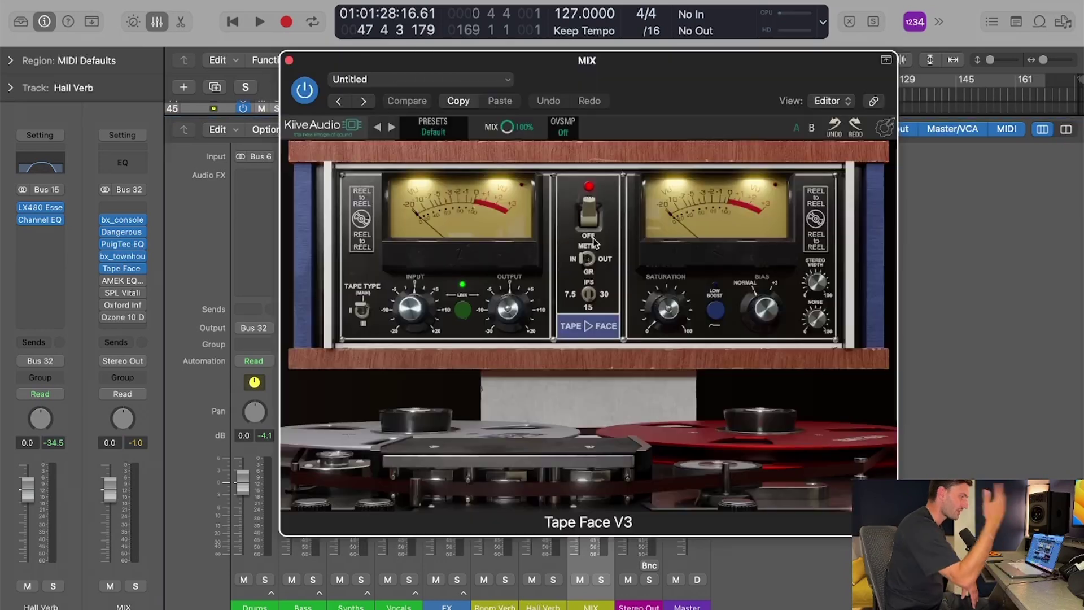
{"action": "key", "text": "space"}
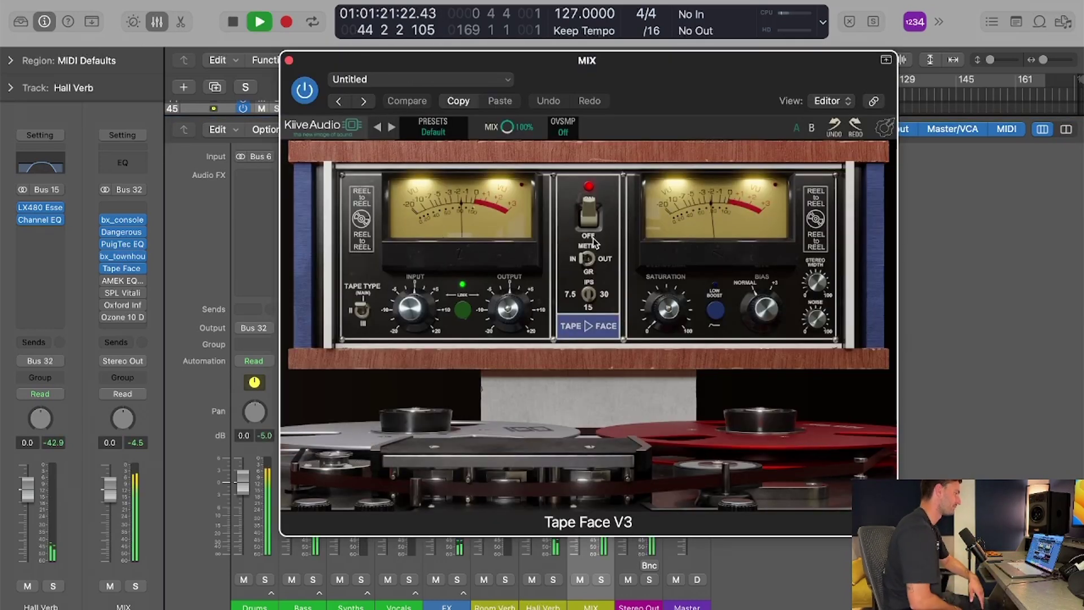
{"action": "left_click", "coordinate": [309, 95]}
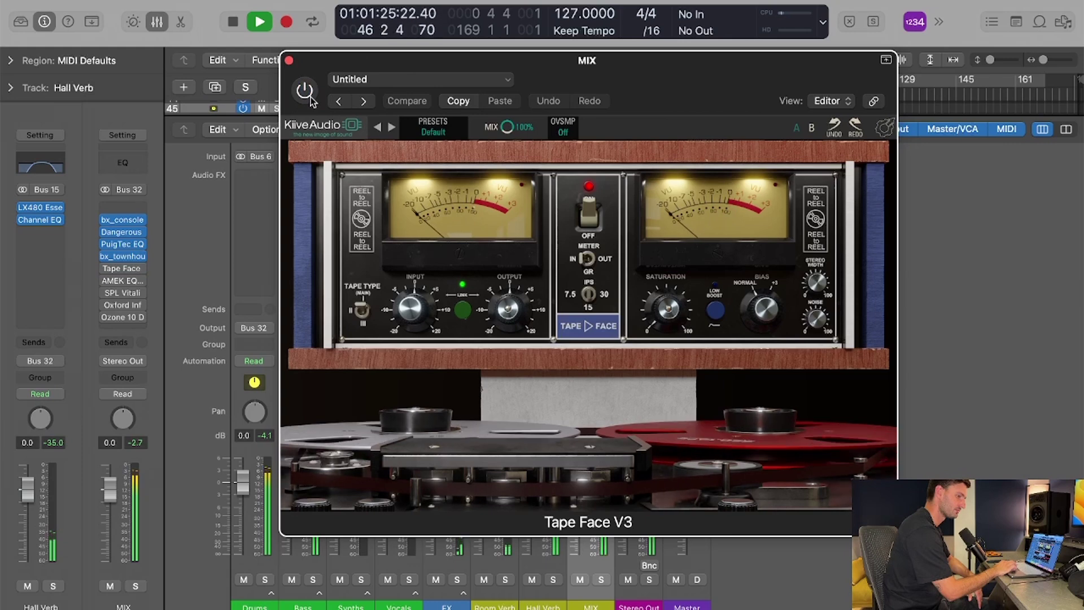
{"action": "left_click", "coordinate": [309, 96]}
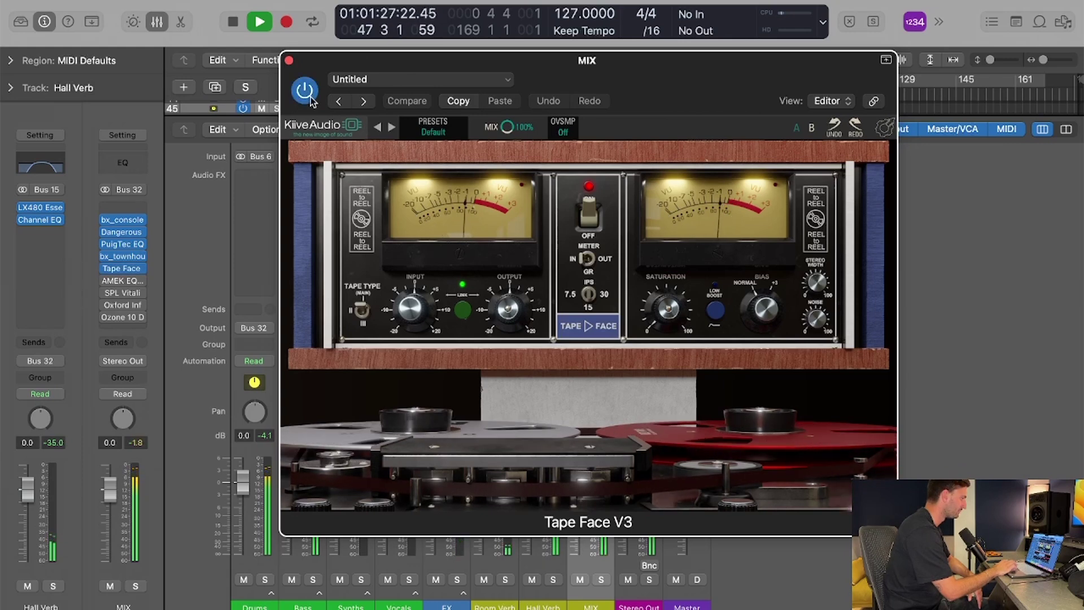
{"action": "key", "text": "space"}
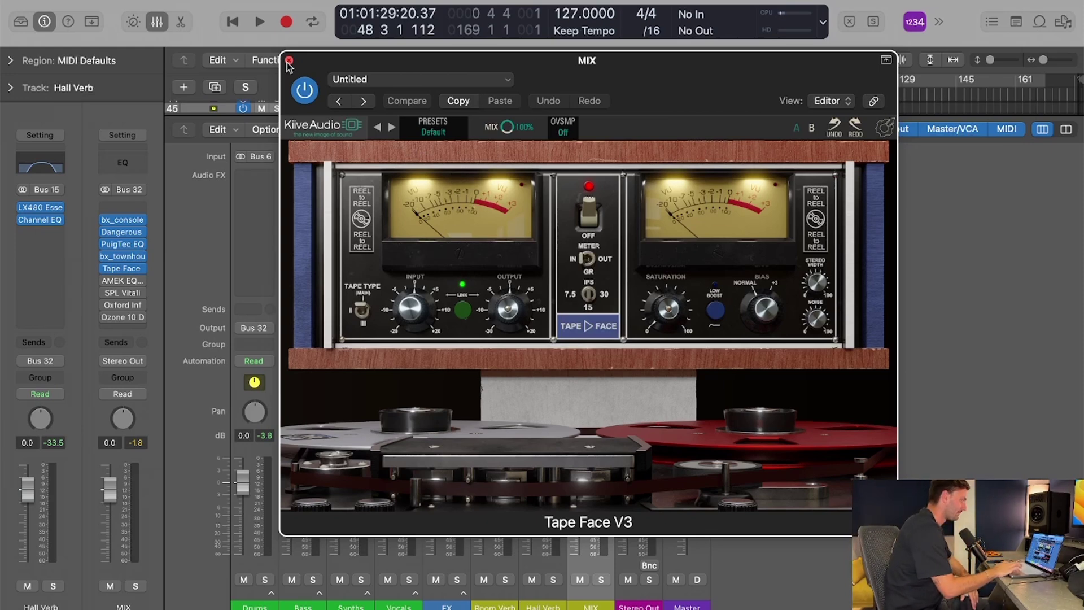
{"action": "key", "text": "space"}
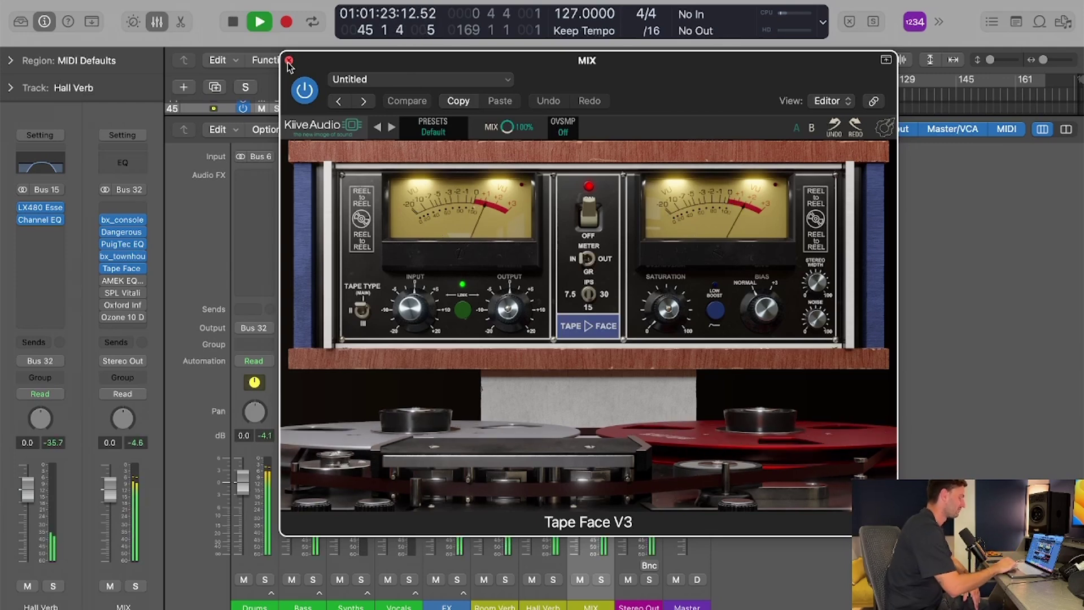
{"action": "key", "text": "space"}
{"action": "left_click", "coordinate": [288, 61]}
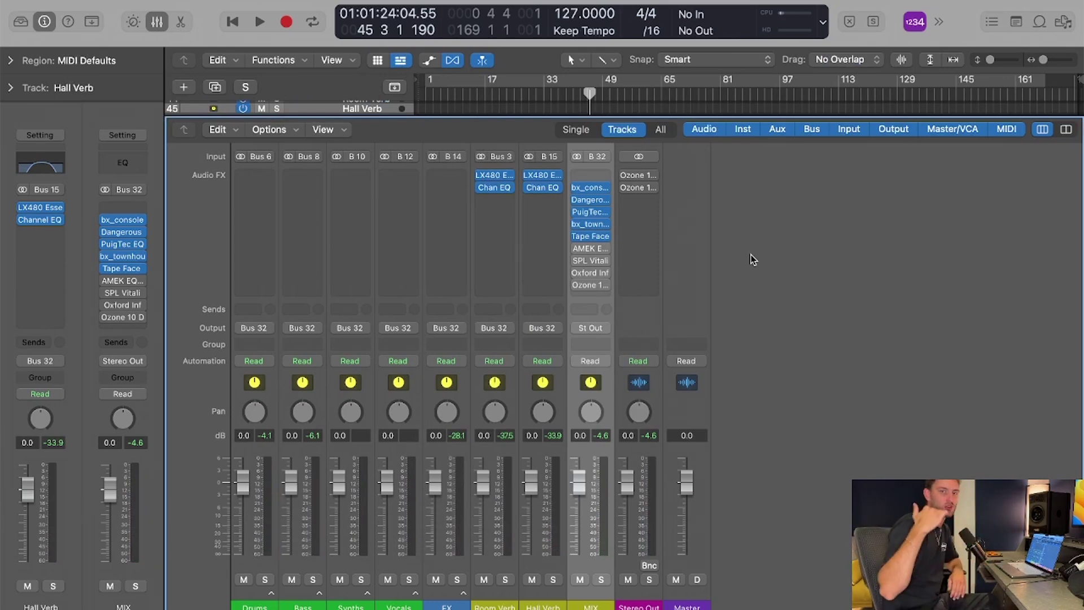
Step: Review the bx_console Focusrite SC, PuigTec EQP1A, bx_townhouse Buss Compressor and Tape Face settings on the MIX channel
{"action": "left_click", "coordinate": [590, 187]}
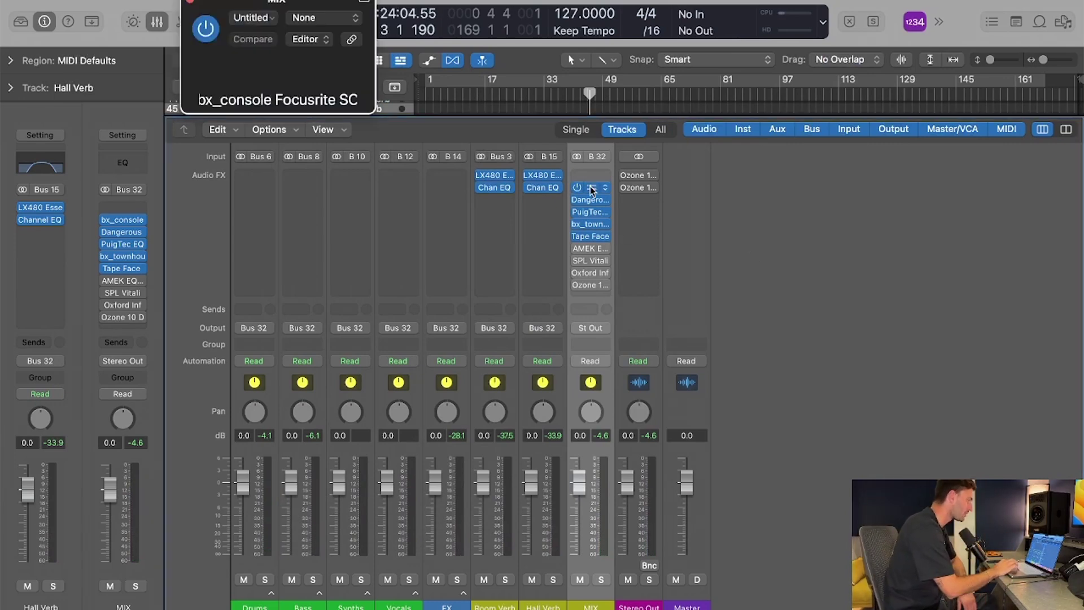
{"action": "left_click", "coordinate": [190, 2]}
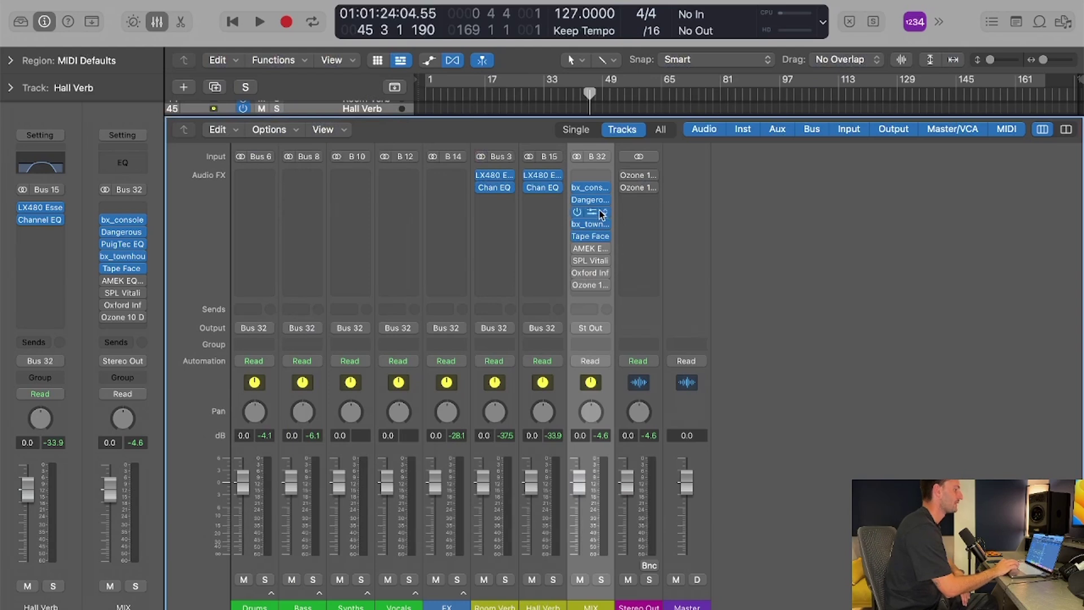
{"action": "left_click", "coordinate": [588, 212]}
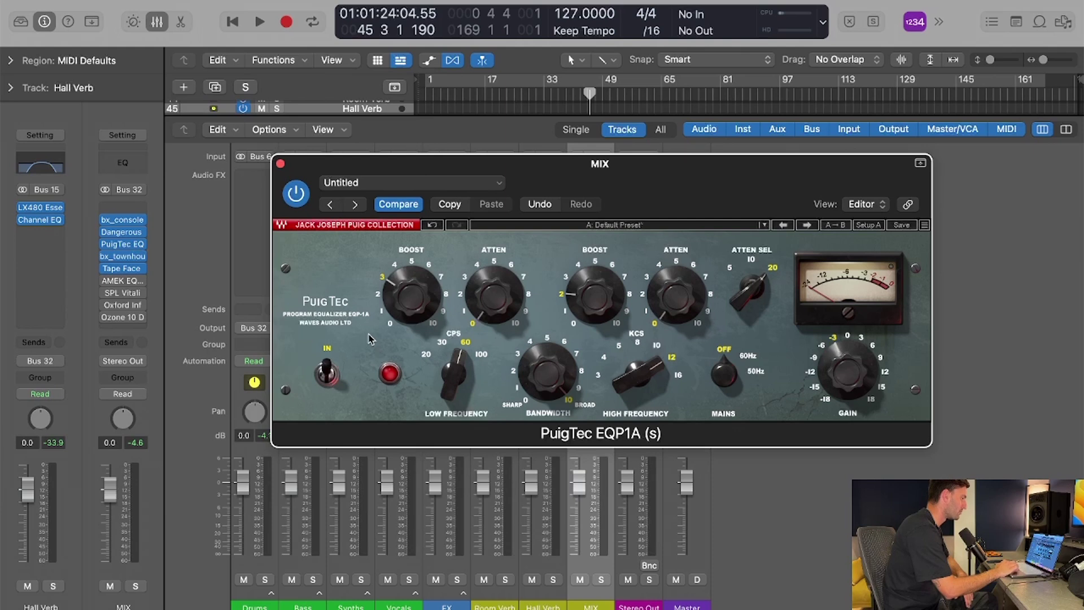
{"action": "left_click", "coordinate": [280, 164]}
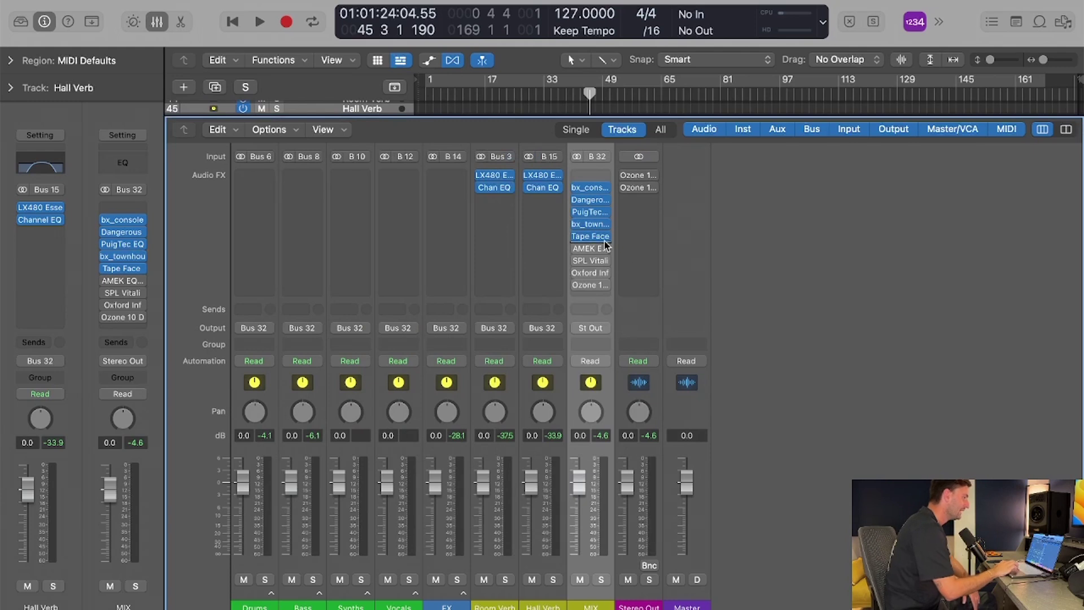
{"action": "left_click", "coordinate": [594, 223]}
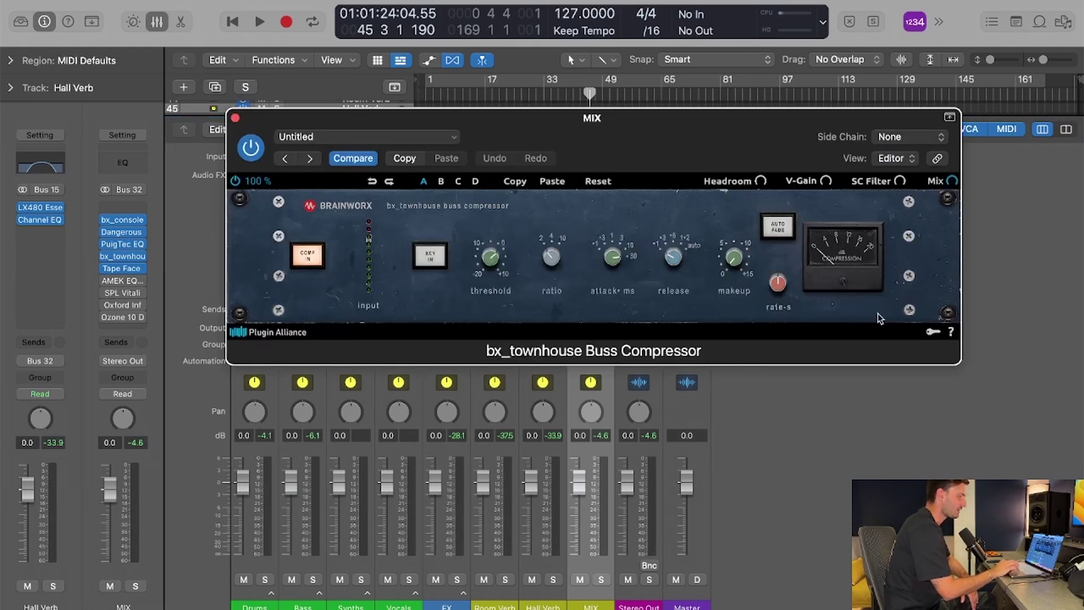
{"action": "left_click", "coordinate": [236, 118]}
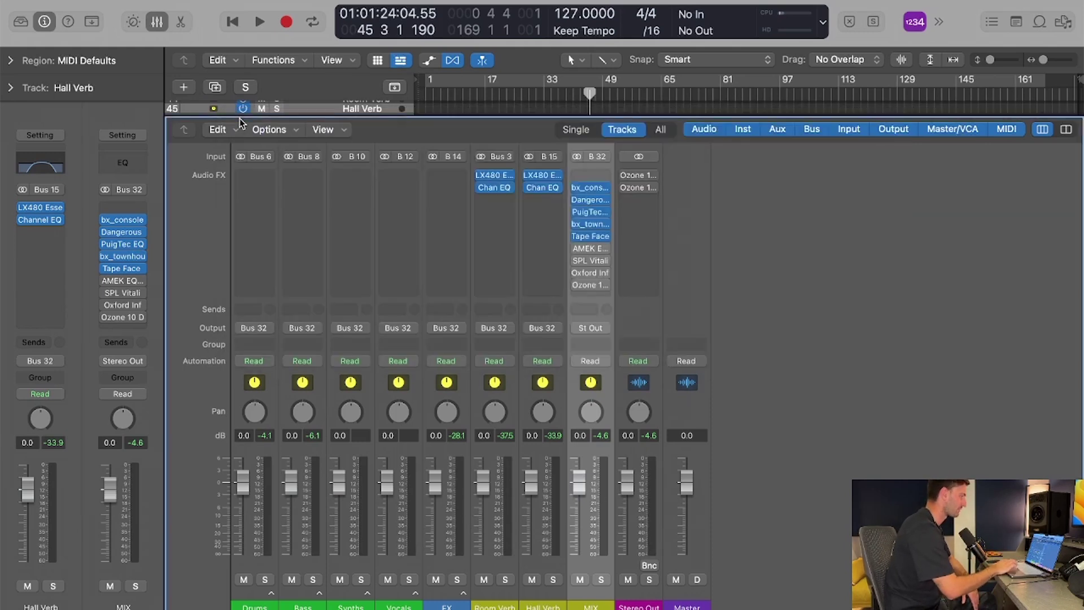
{"action": "left_click", "coordinate": [589, 240]}
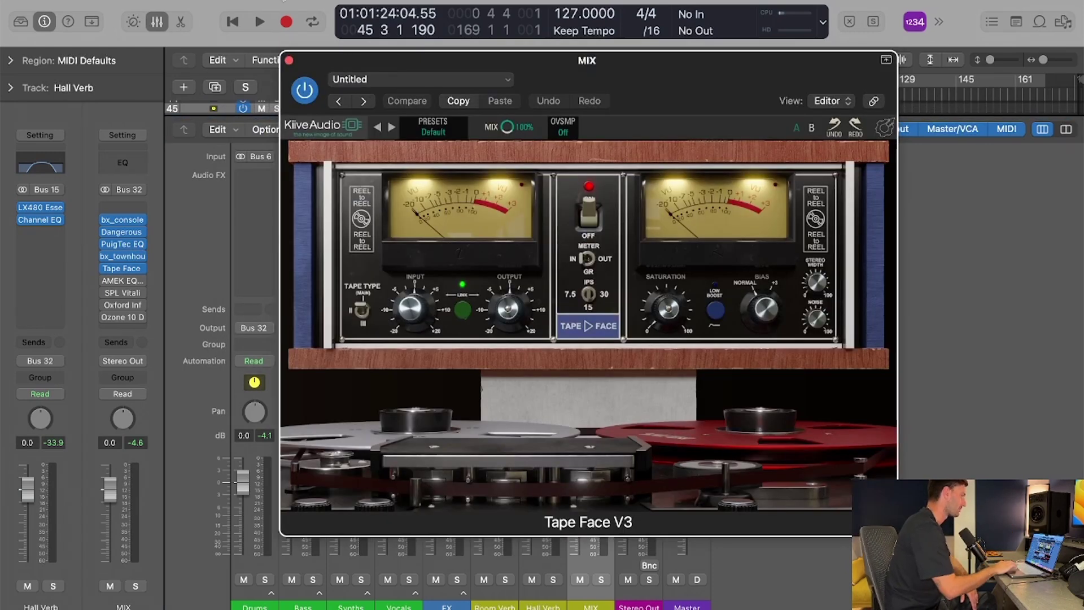
{"action": "left_click", "coordinate": [288, 60]}
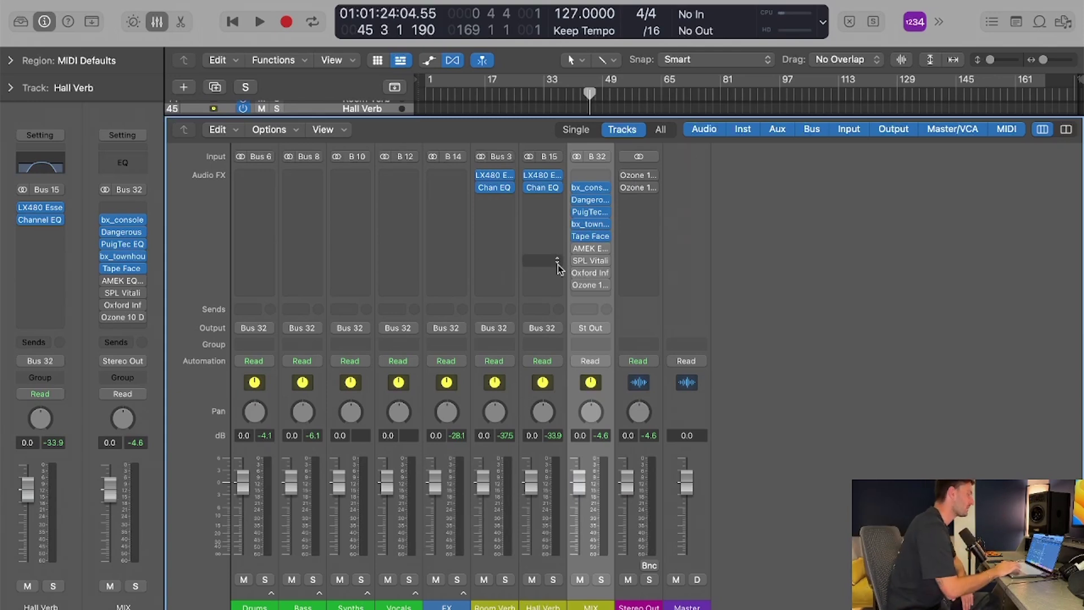
Step: Enable the AMEK EQ 200 on the MIX channel and try out its stereo width control
{"action": "mouse_move", "coordinate": [577, 253]}
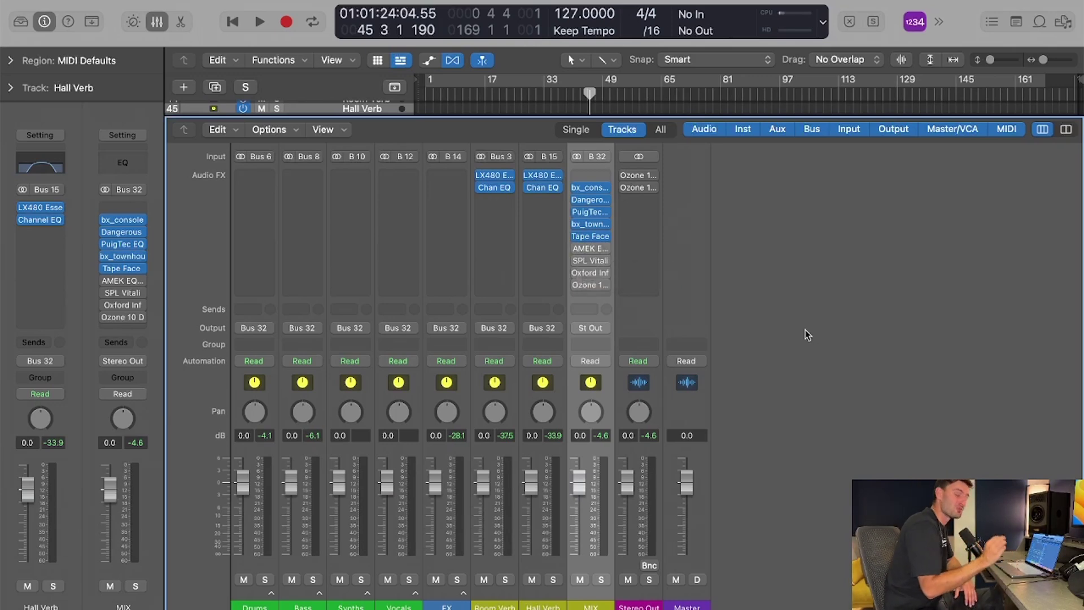
{"action": "left_click", "coordinate": [590, 250]}
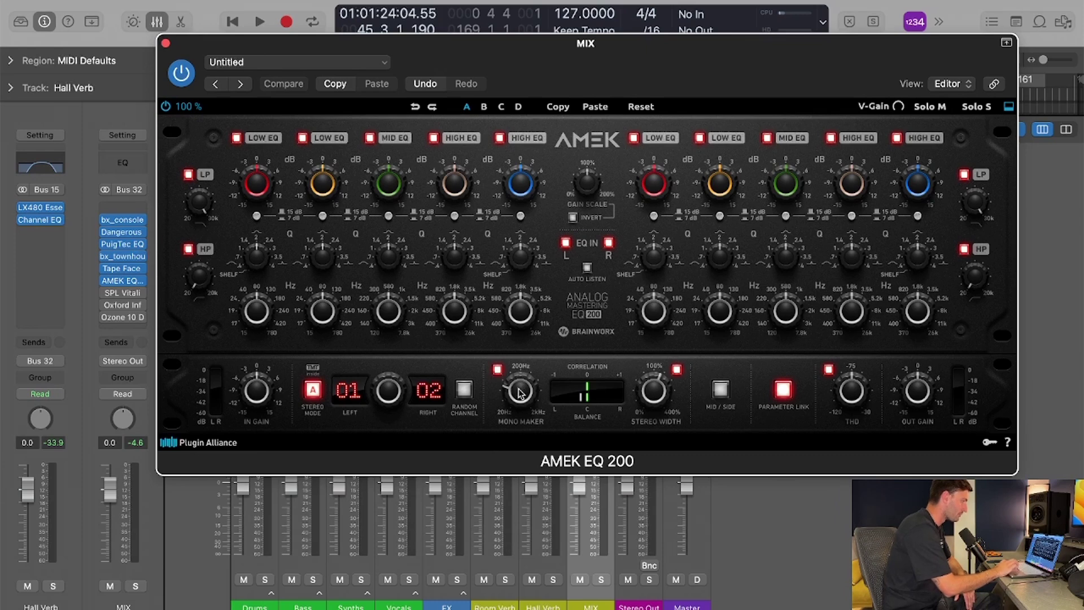
{"action": "mouse_move", "coordinate": [520, 394]}
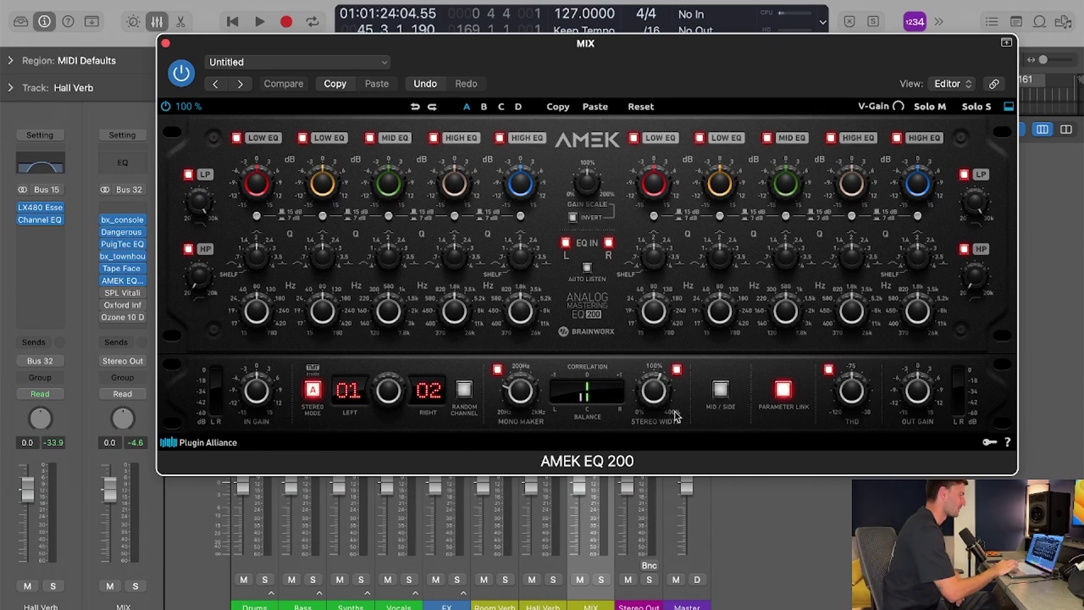
{"action": "left_click_drag", "start_coordinate": [655, 393], "coordinate": [655, 393]}
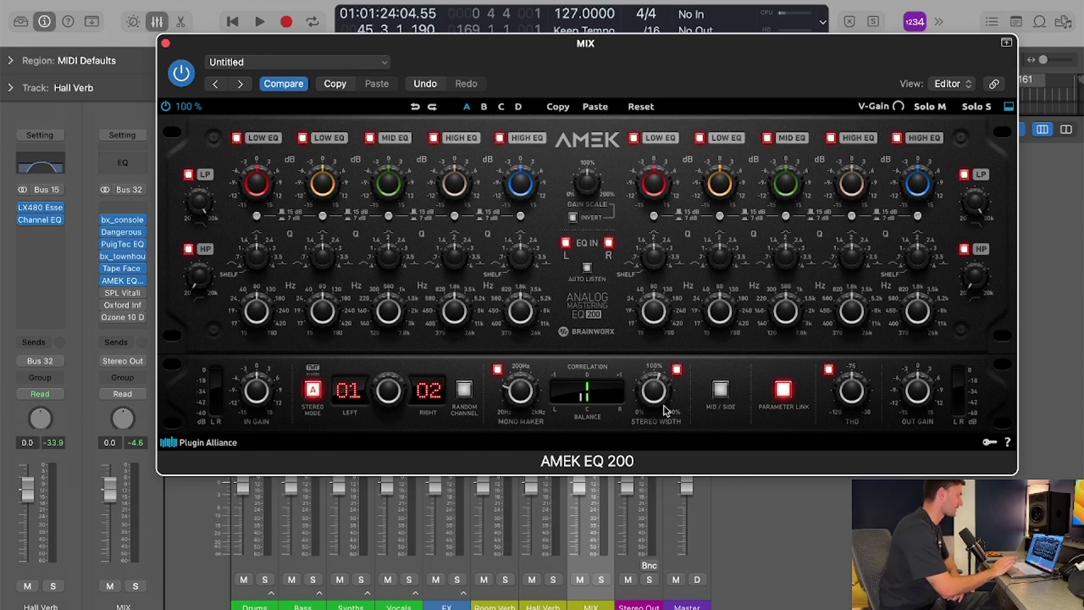
{"action": "left_click_drag", "start_coordinate": [655, 403], "coordinate": [655, 403]}
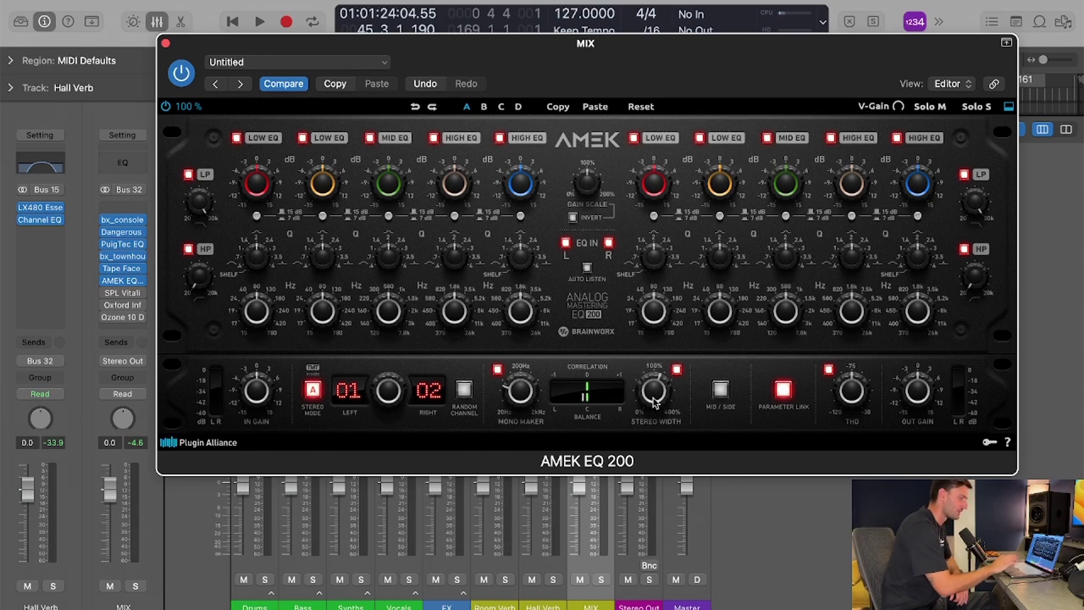
{"action": "left_click", "coordinate": [166, 43]}
Step: Enable the SPL Vitalizer MK2-T on the MIX channel and listen to the mix through it
{"action": "mouse_move", "coordinate": [589, 262]}
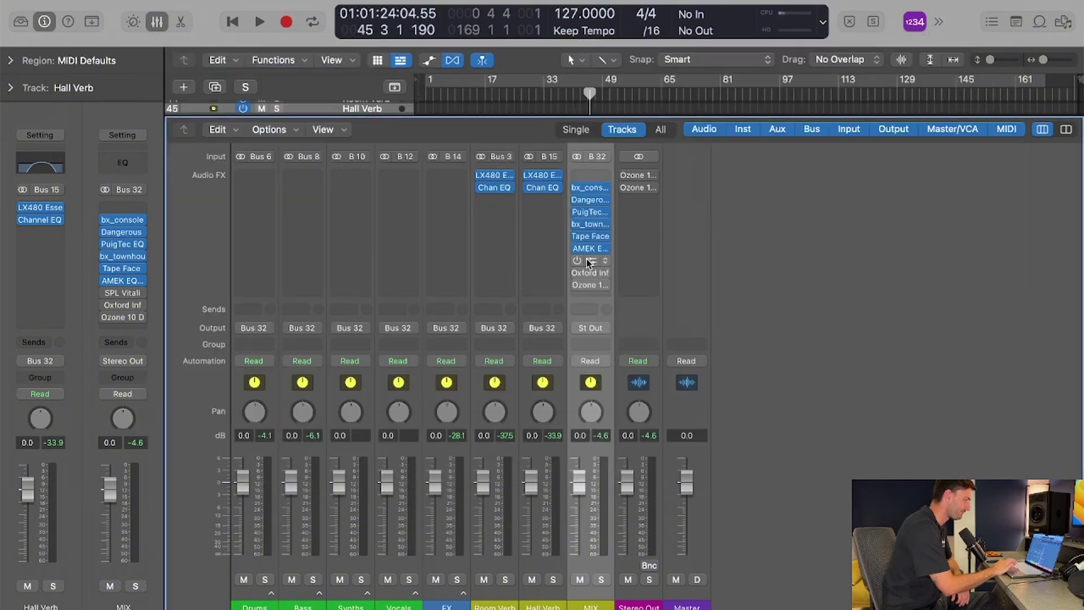
{"action": "left_click", "coordinate": [590, 264]}
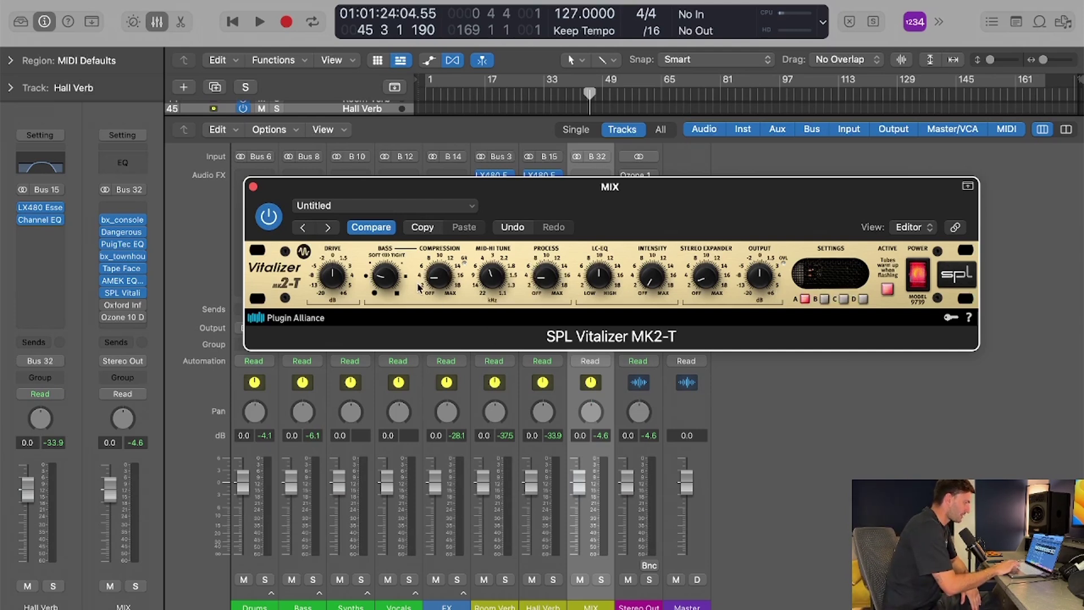
{"action": "key", "text": "space"}
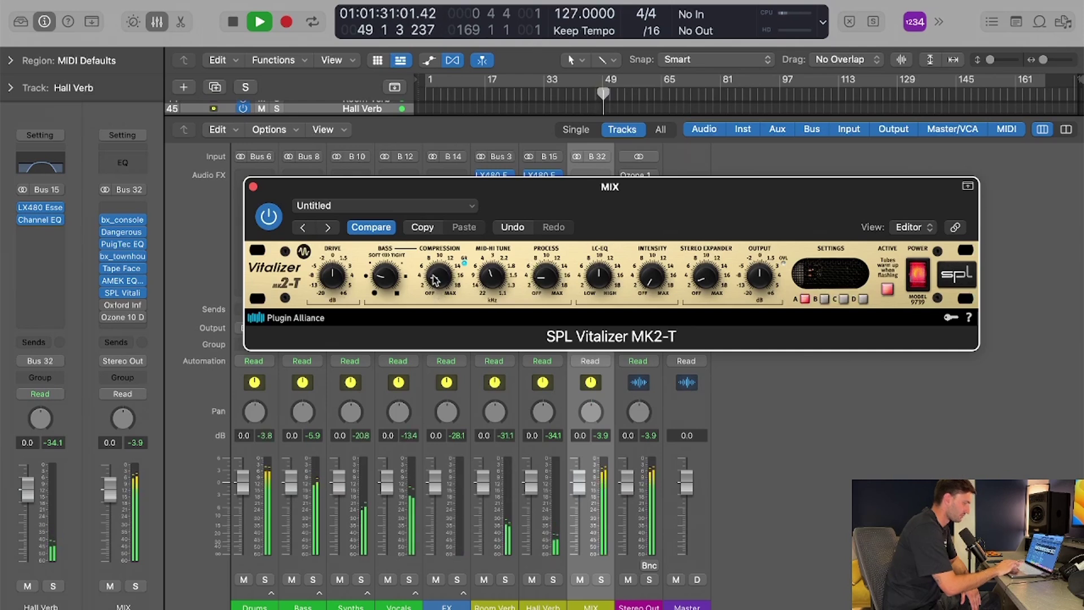
{"action": "key", "text": "space"}
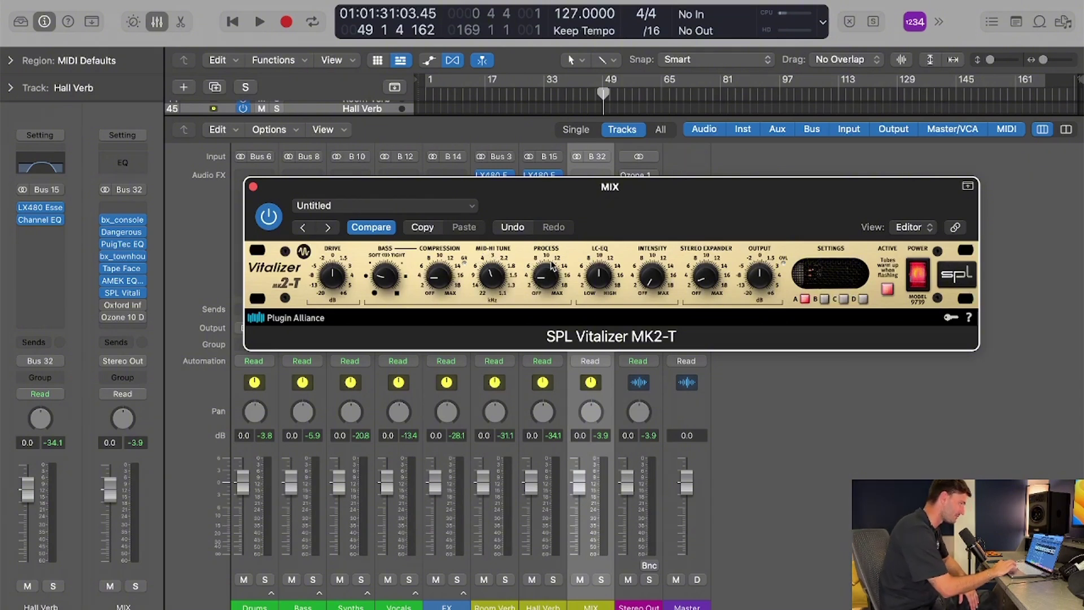
Step: Compare playback with the SPL Vitalizer's Process at maximum and off, and return it to its moderate setting
{"action": "key", "text": "space"}
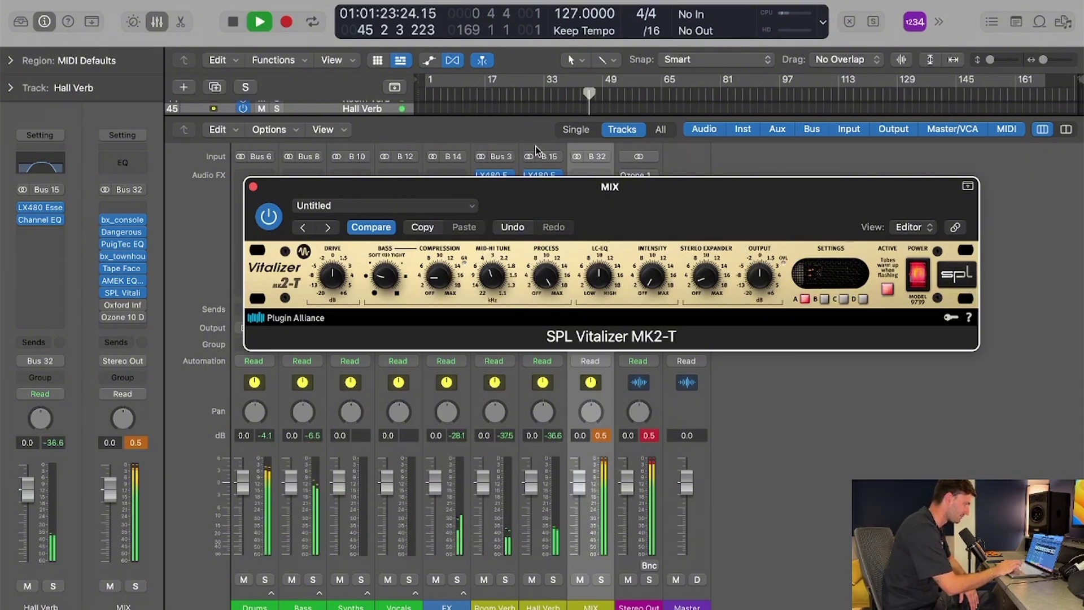
{"action": "key", "text": "space"}
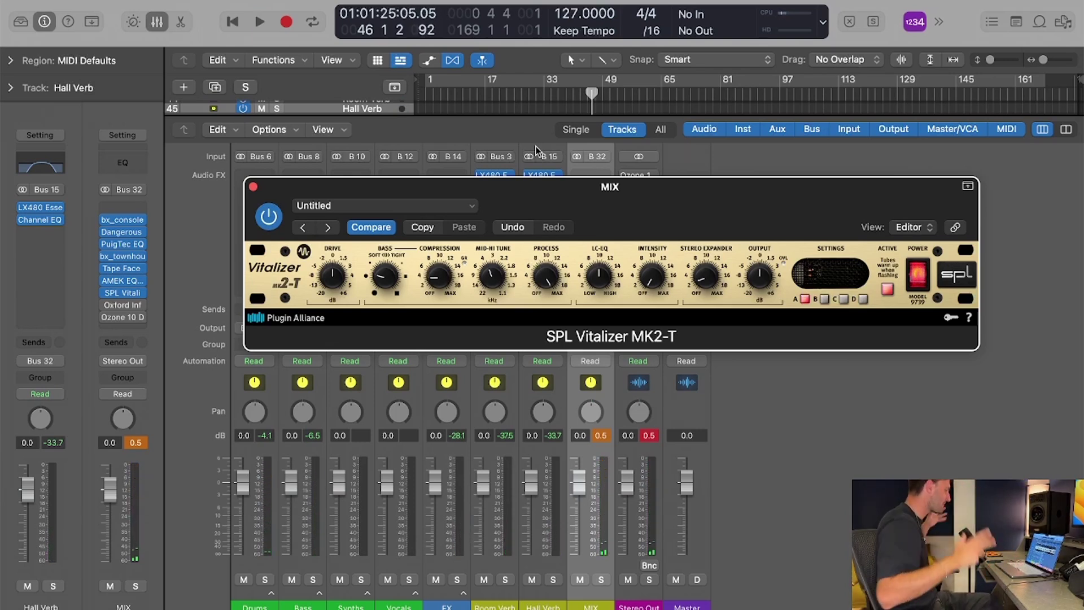
{"action": "key", "text": "space"}
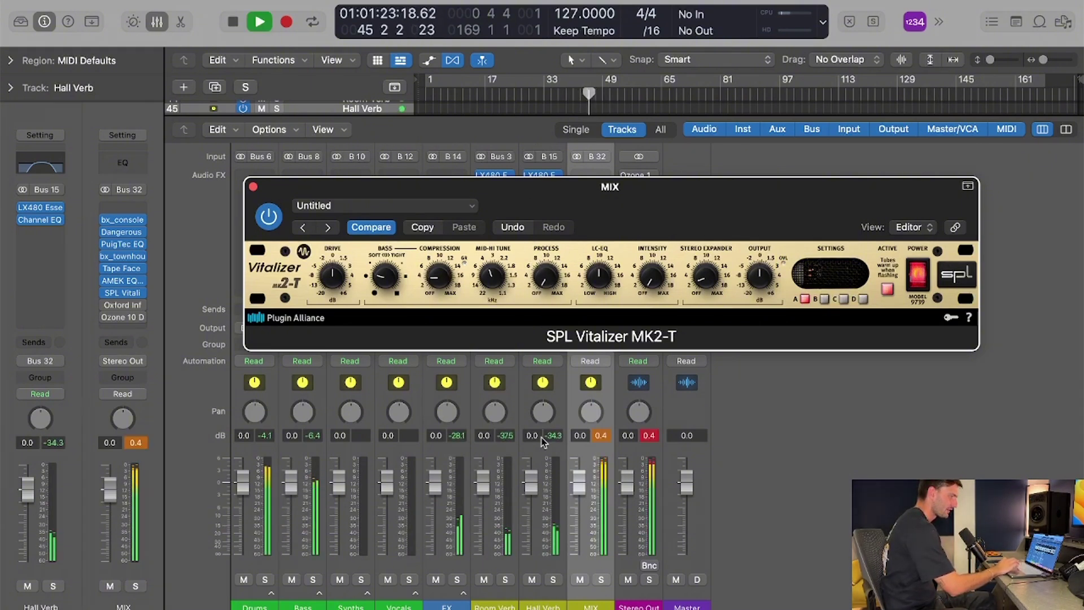
{"action": "key", "text": "space"}
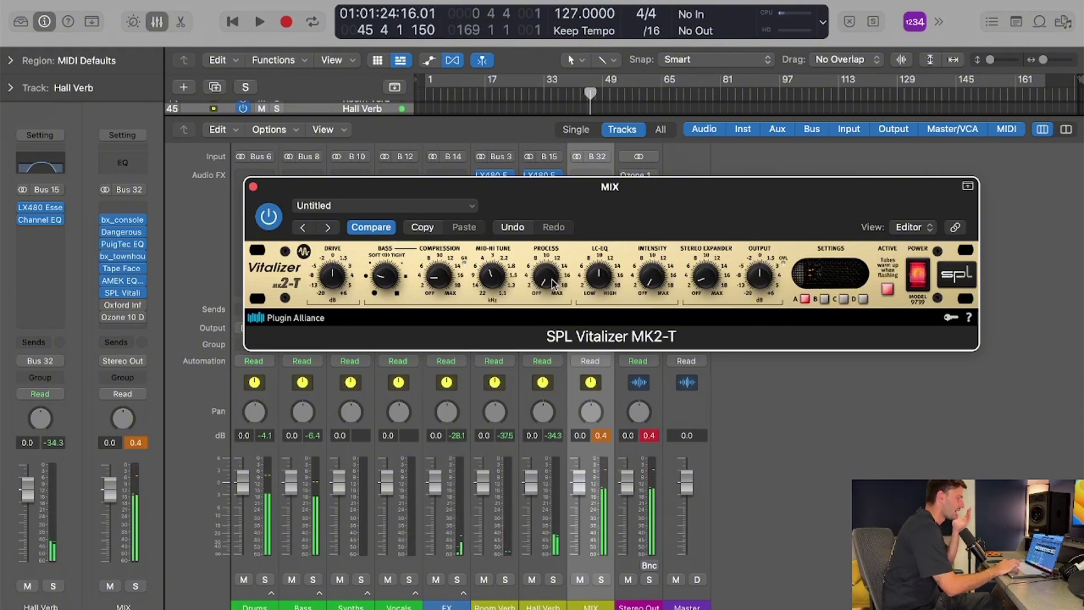
{"action": "key", "text": "space"}
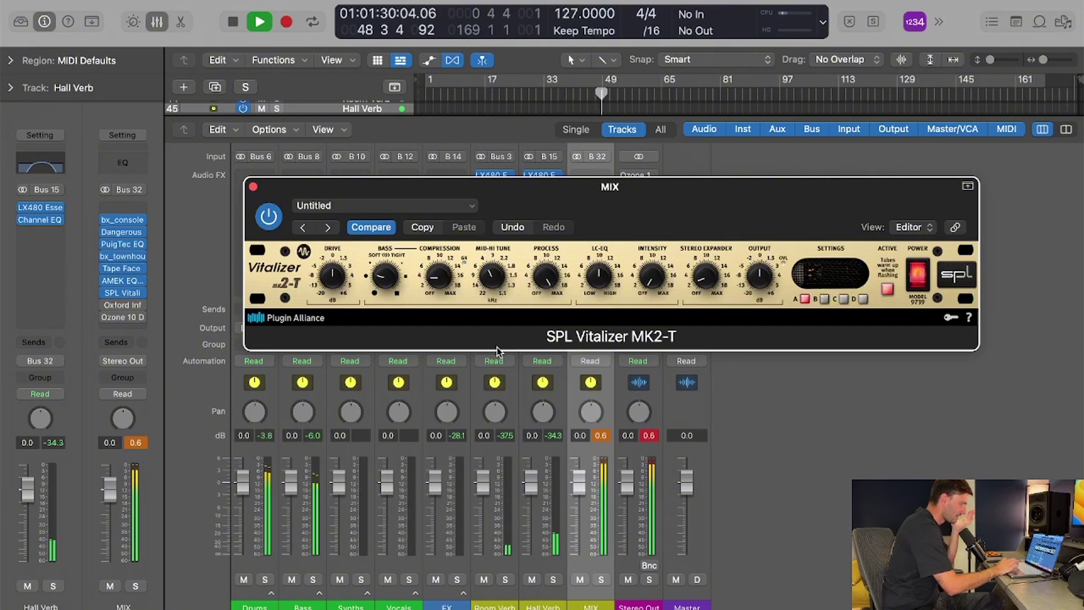
{"action": "key", "text": "space"}
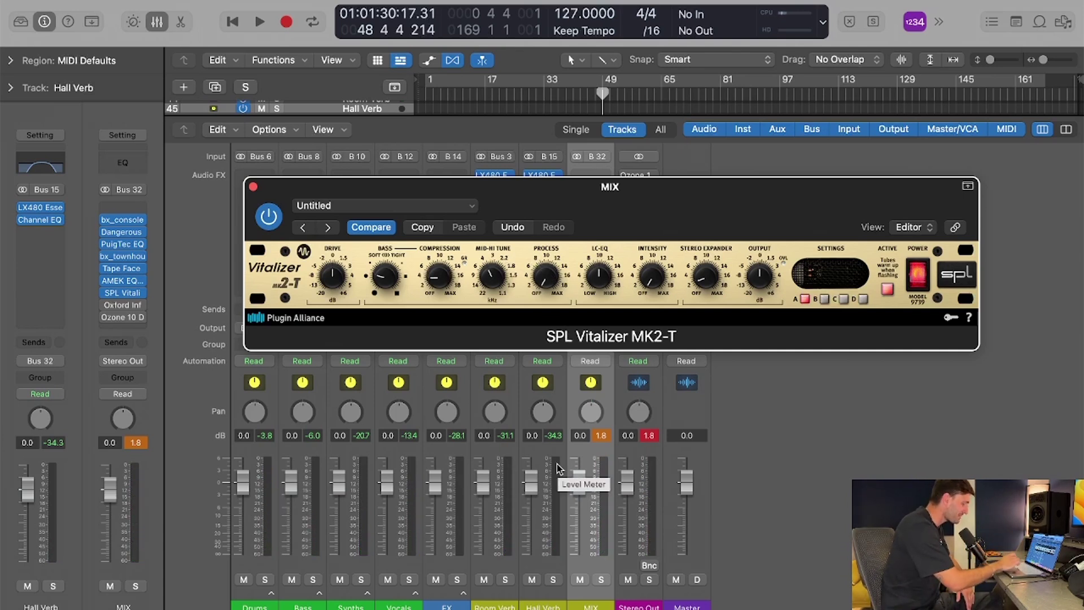
{"action": "key", "text": "space"}
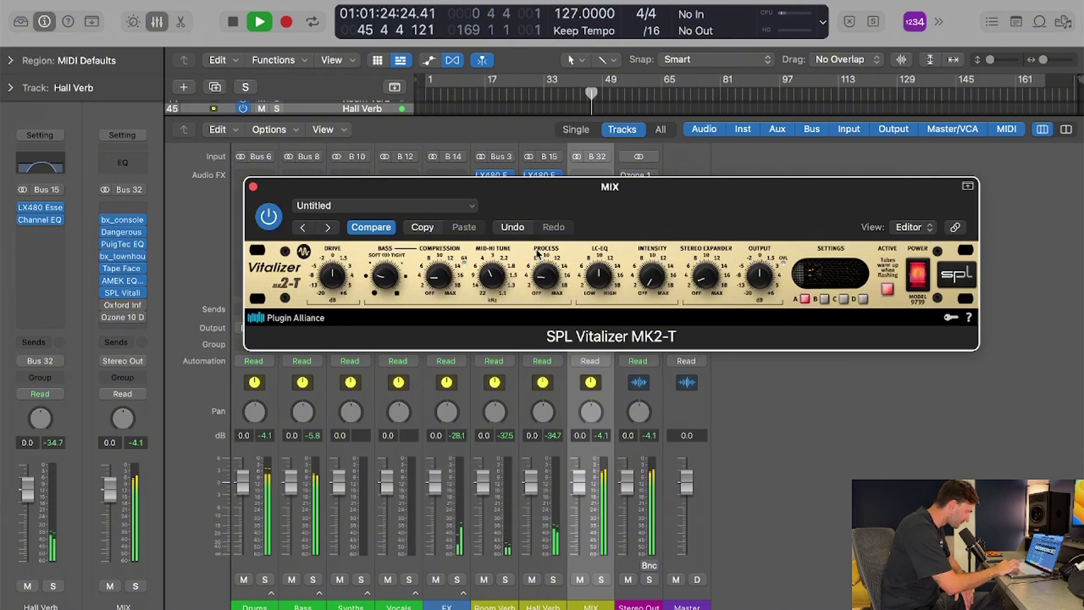
{"action": "key", "text": "space"}
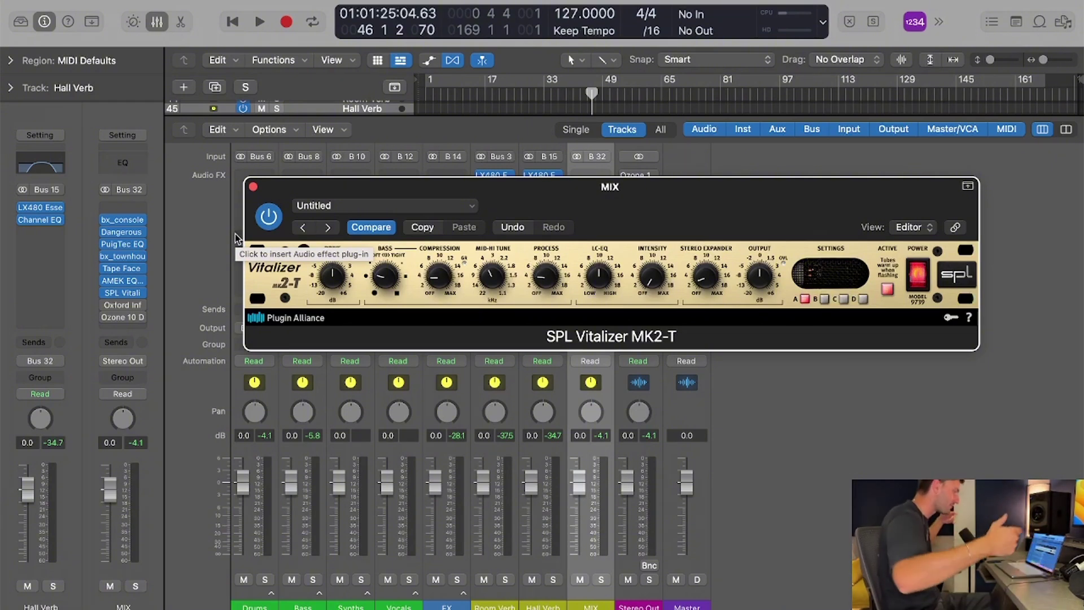
Step: Close the SPL Vitalizer, and enable the Oxford Inflator on the MIX channel and show its controls
{"action": "left_click", "coordinate": [253, 188]}
{"action": "mouse_move", "coordinate": [610, 279]}
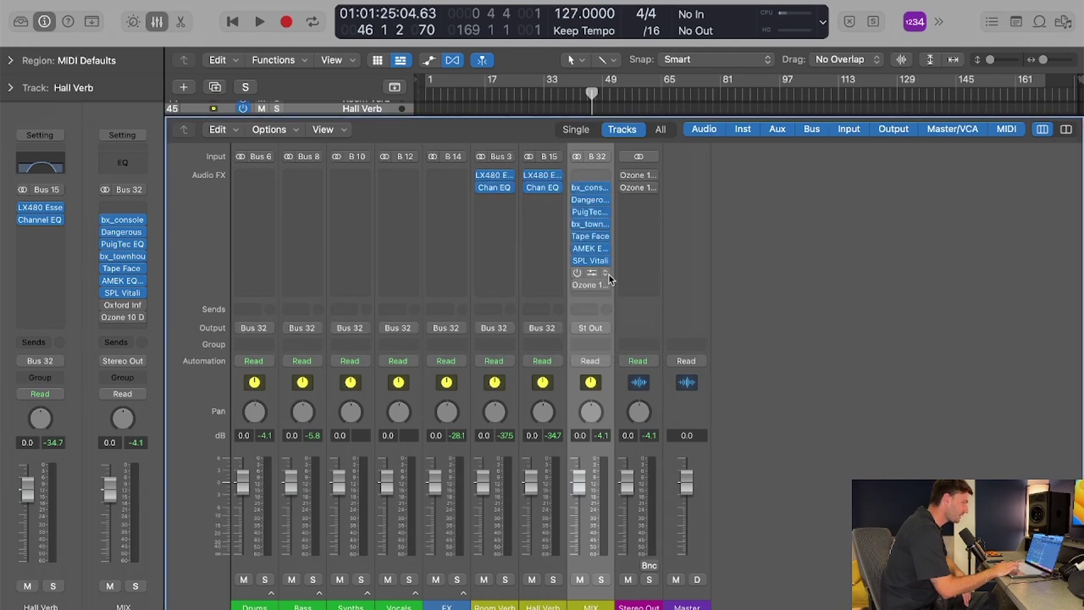
{"action": "left_click", "coordinate": [578, 273]}
{"action": "left_click", "coordinate": [591, 273]}
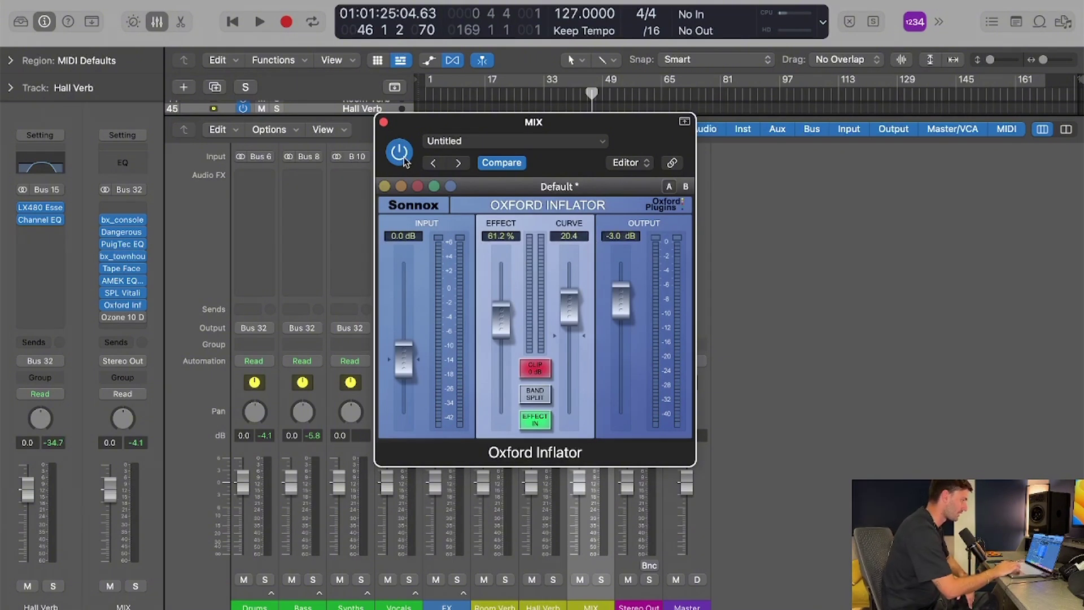
Step: Zero the Oxford Inflator's Output, Effect and Curve, and play the mix with the plug-in bypassed and re-enabled
{"action": "left_click_drag", "start_coordinate": [634, 305], "coordinate": [627, 266]}
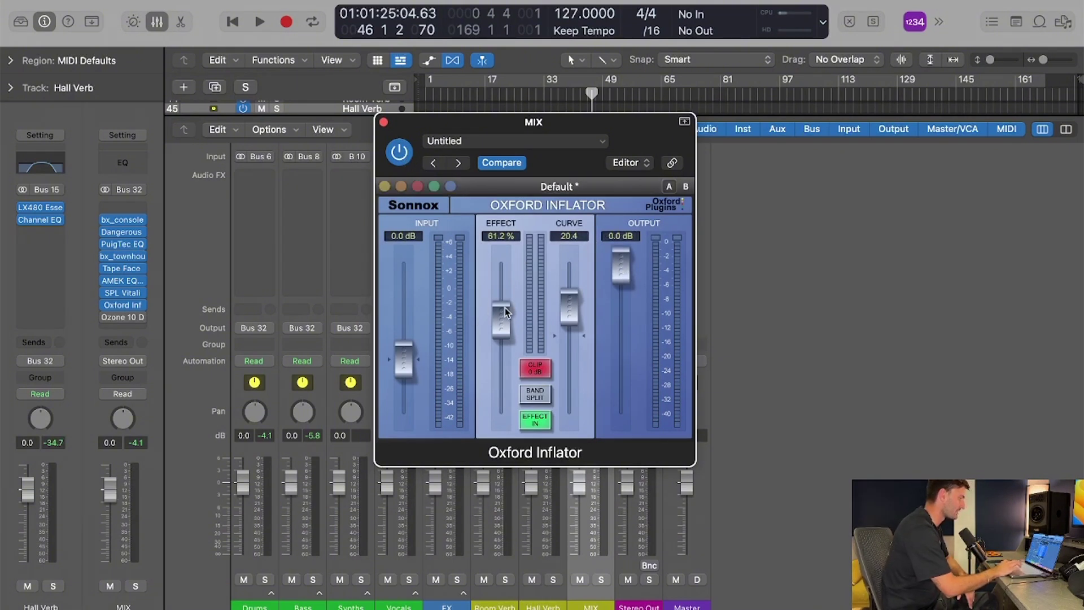
{"action": "left_click_drag", "start_coordinate": [504, 307], "coordinate": [503, 415]}
{"action": "left_click_drag", "start_coordinate": [576, 322], "coordinate": [573, 343]}
{"action": "left_click", "coordinate": [571, 339], "text": "alt"}
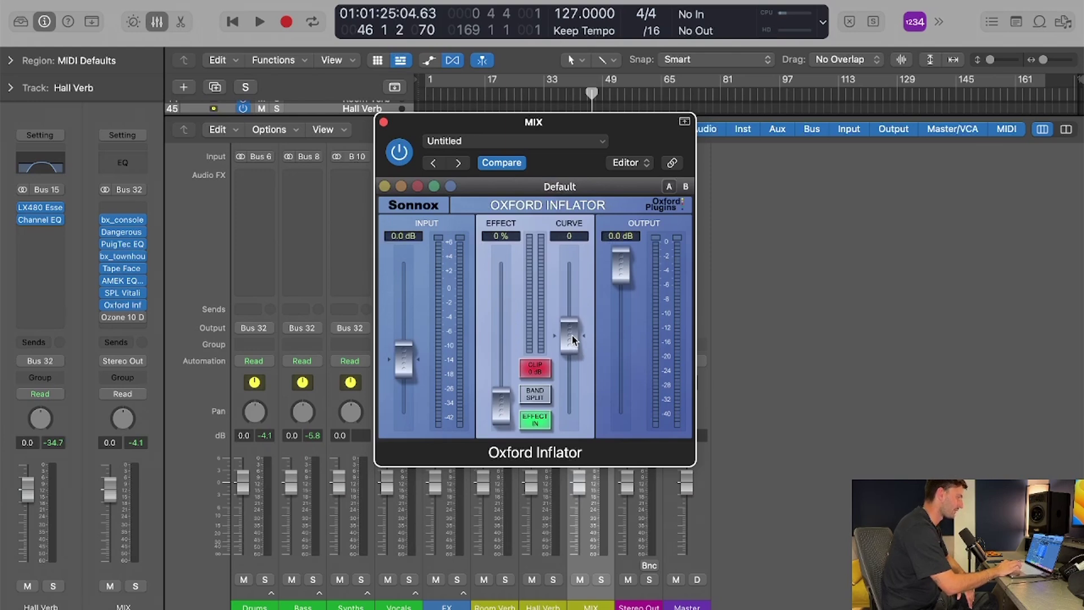
{"action": "left_click", "coordinate": [400, 152]}
{"action": "key", "text": "space"}
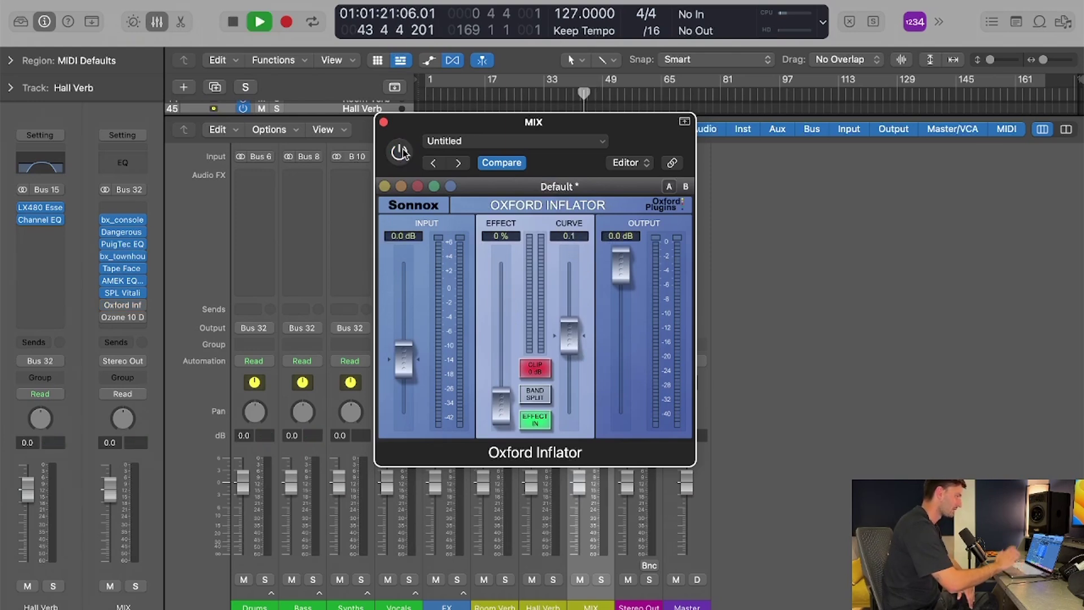
{"action": "left_click", "coordinate": [401, 153]}
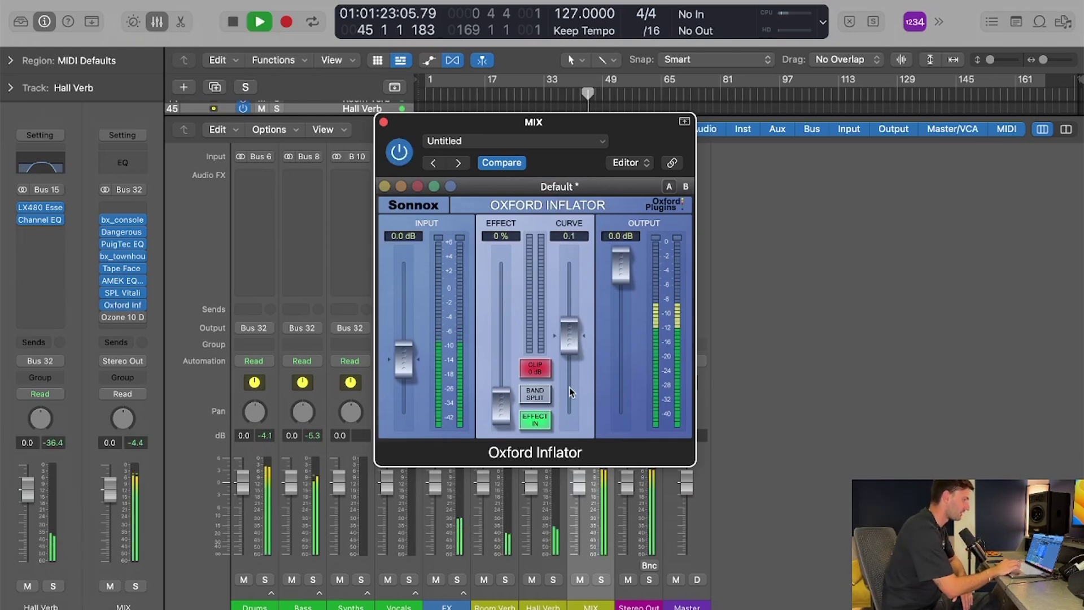
Step: Raise the Oxford Inflator's Effect to 60.8% and Curve to 20.6 while the mix plays
{"action": "left_click_drag", "start_coordinate": [503, 406], "coordinate": [505, 320]}
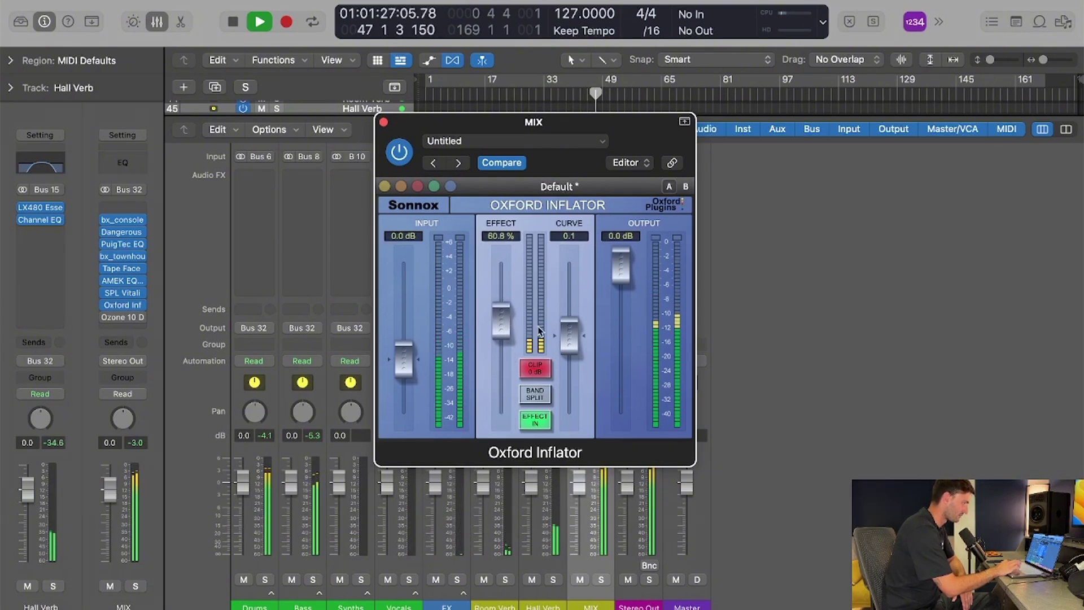
{"action": "left_click_drag", "start_coordinate": [569, 333], "coordinate": [568, 312]}
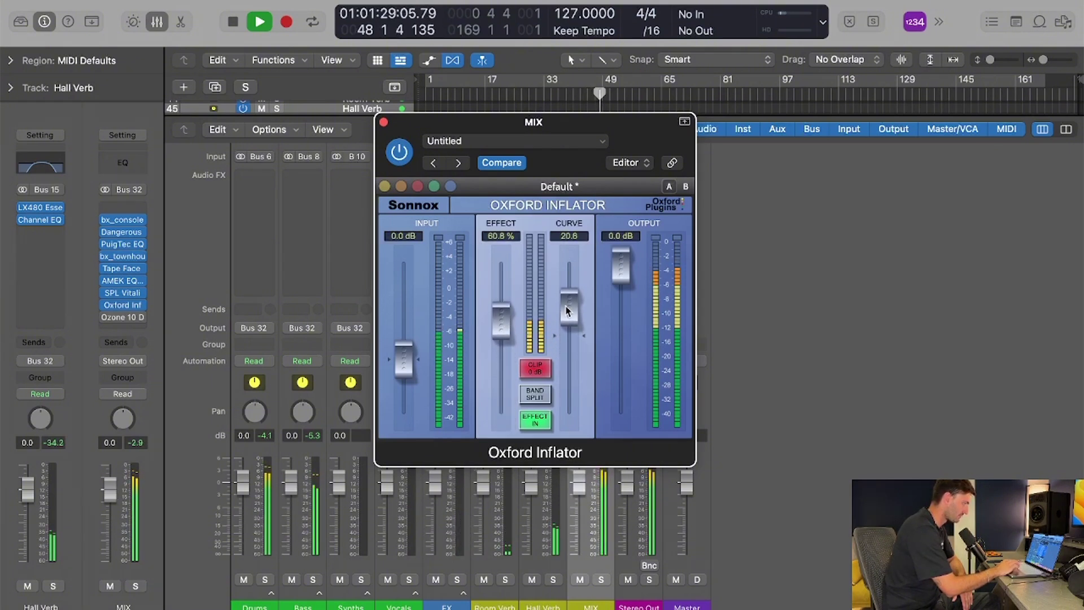
{"action": "key", "text": "space"}
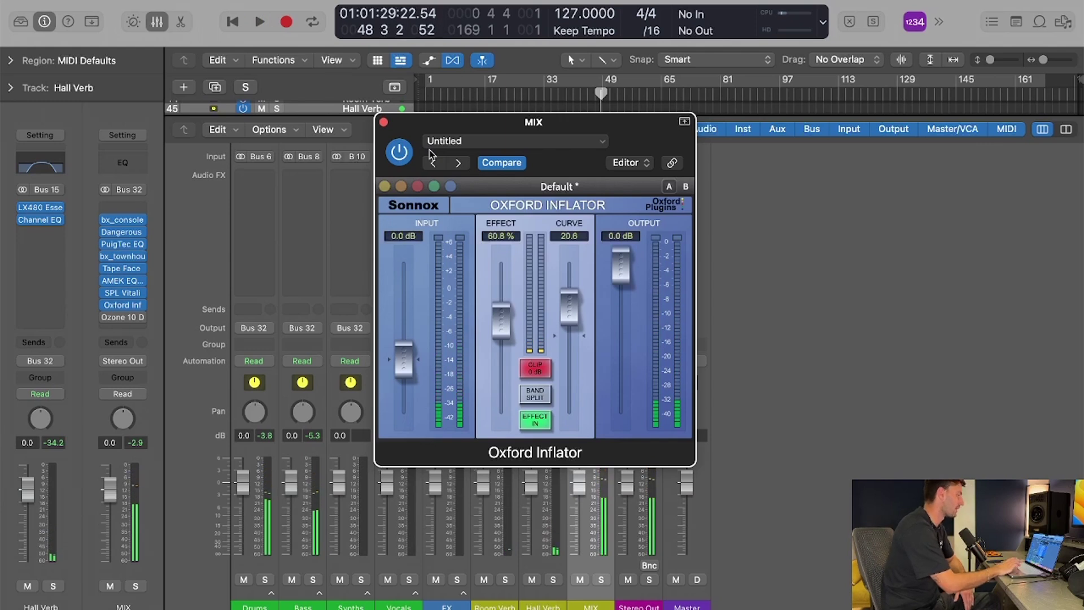
Step: Compare playback of the mix with the Oxford Inflator bypassed and active at an Output of 0 dB
{"action": "key", "text": "space"}
{"action": "left_click", "coordinate": [399, 153]}
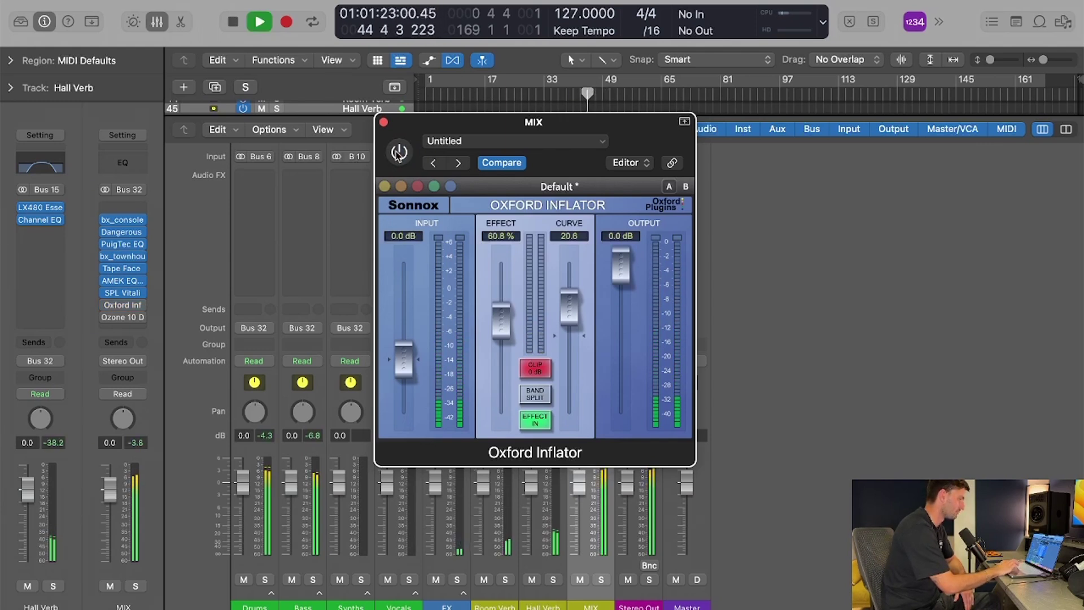
{"action": "left_click", "coordinate": [399, 153]}
{"action": "key", "text": "space"}
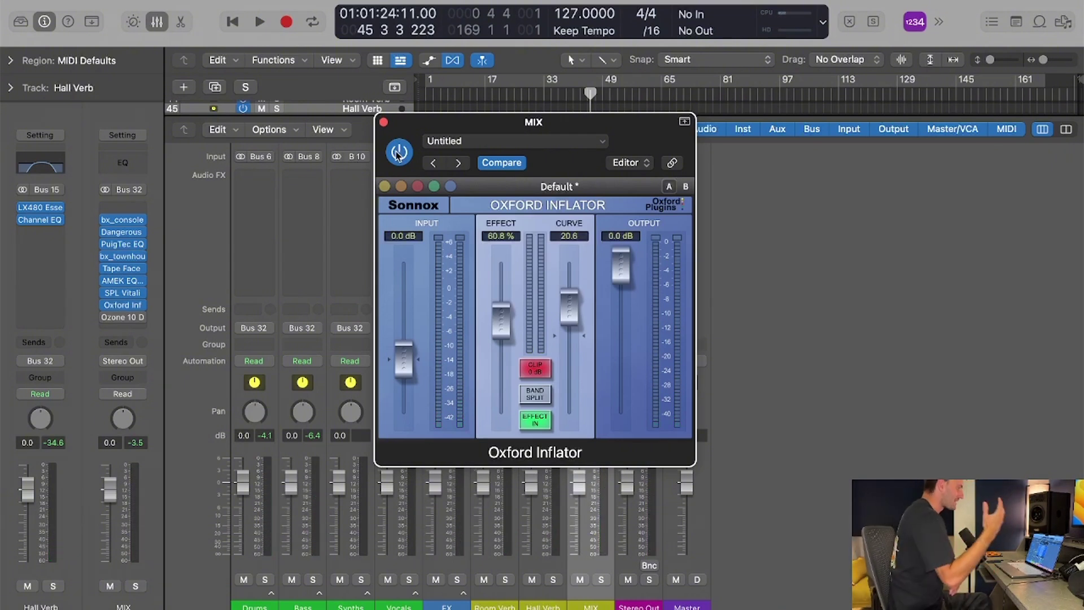
Step: Set the Oxford Inflator's Output to -3 dB and compare the mix with the plug-in bypassed and active
{"action": "left_click", "coordinate": [620, 235]}
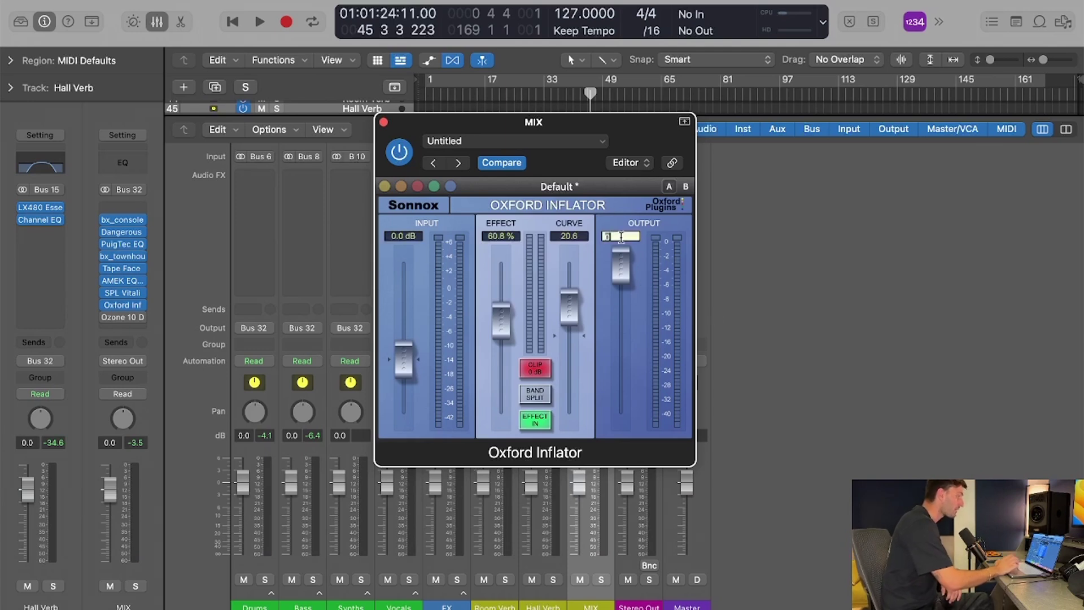
{"action": "type", "text": "-3"}
{"action": "key", "text": "Return"}
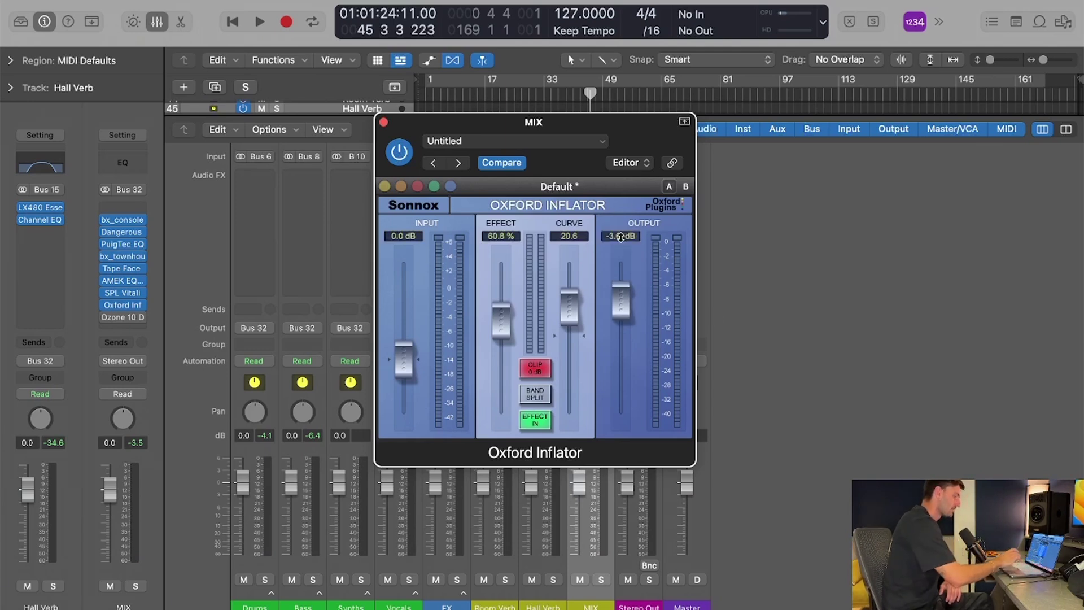
{"action": "key", "text": "space"}
{"action": "left_click", "coordinate": [399, 152]}
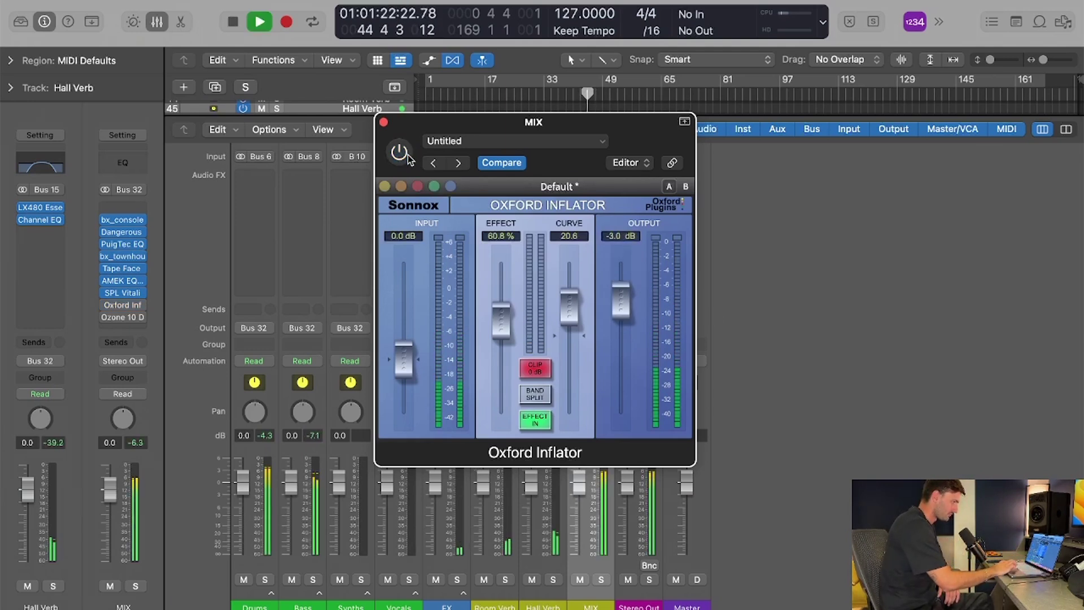
{"action": "left_click", "coordinate": [402, 156]}
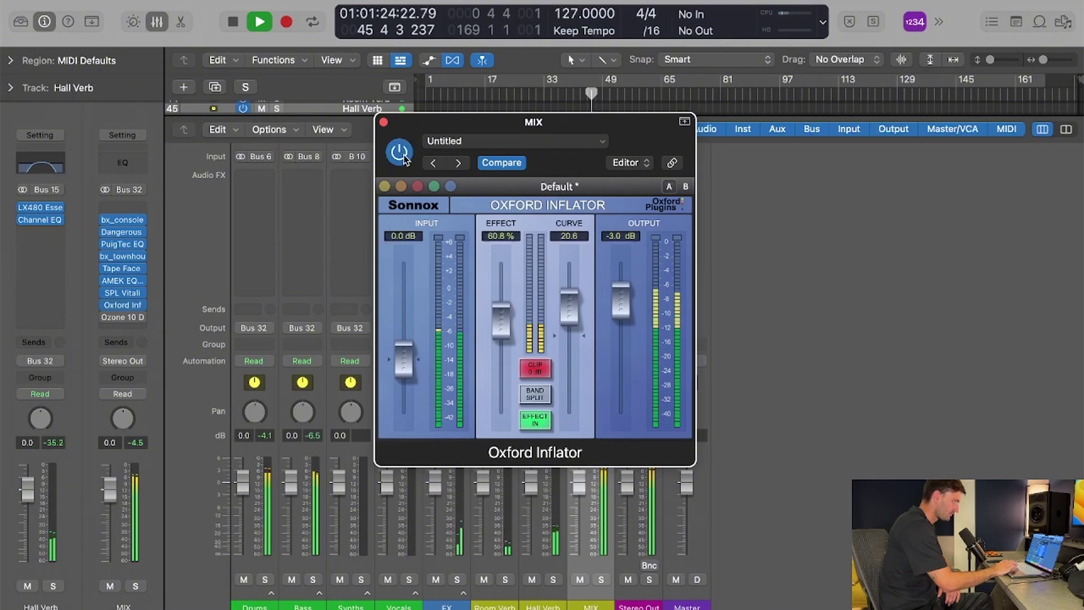
{"action": "key", "text": "space"}
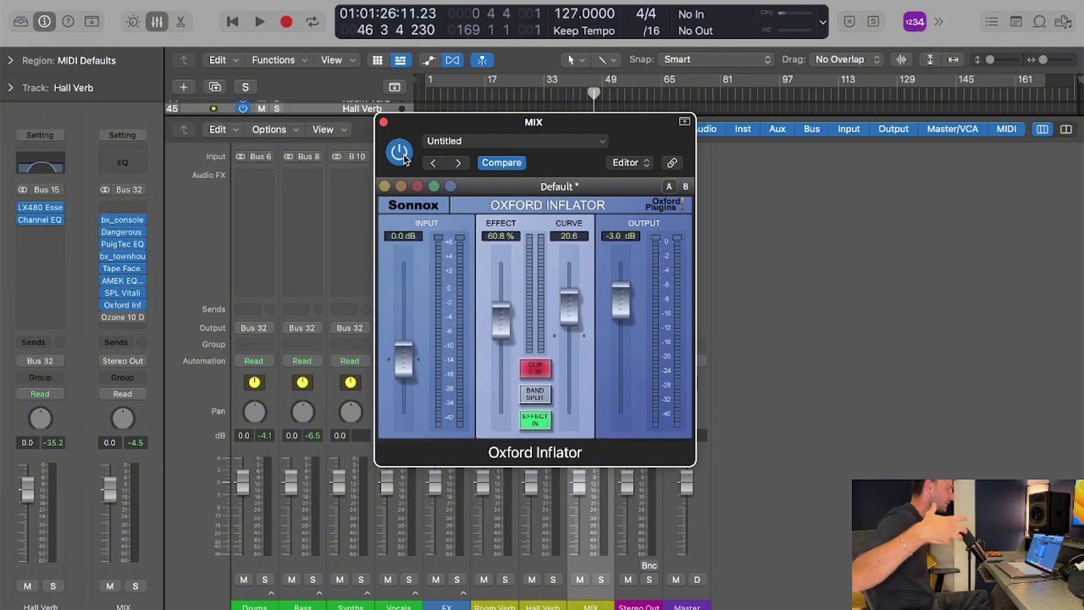
Step: Close the Oxford Inflator, and enable Ozone 10 Dynamics on the MIX channel with its controls showing
{"action": "left_click", "coordinate": [383, 122]}
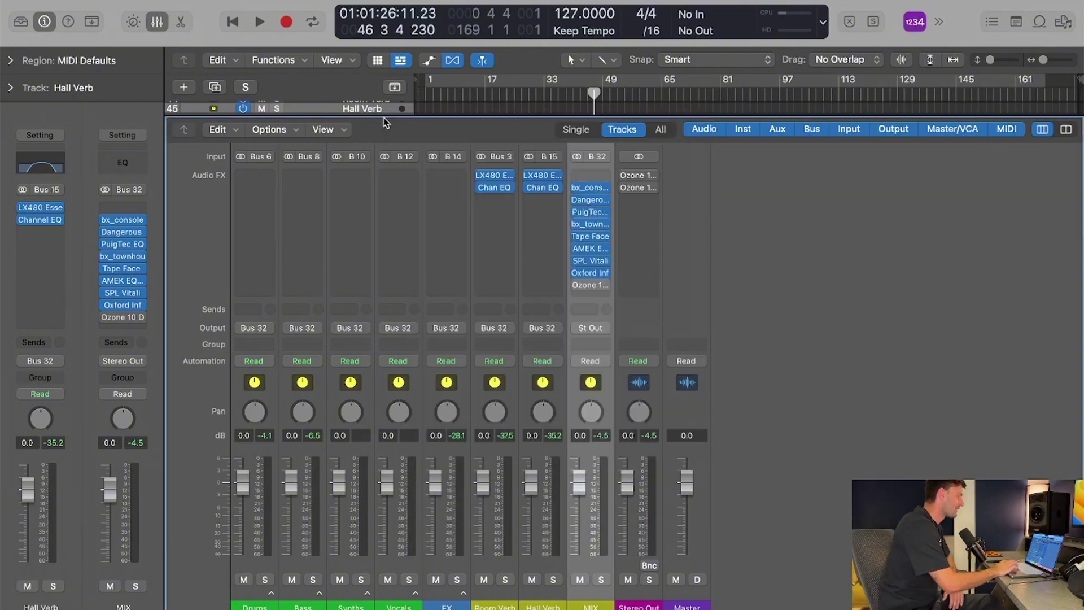
{"action": "left_click", "coordinate": [590, 285]}
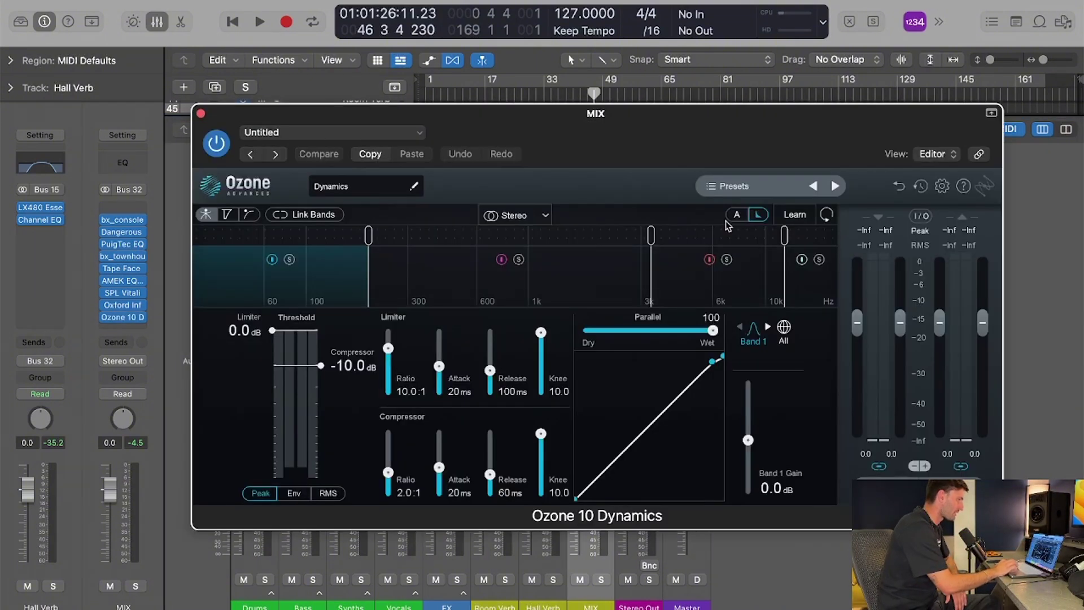
{"action": "mouse_move", "coordinate": [619, 141]}
{"action": "left_mouse_down"}
{"action": "mouse_move", "coordinate": [659, 168]}
{"action": "mouse_move", "coordinate": [631, 140]}
{"action": "left_mouse_up"}
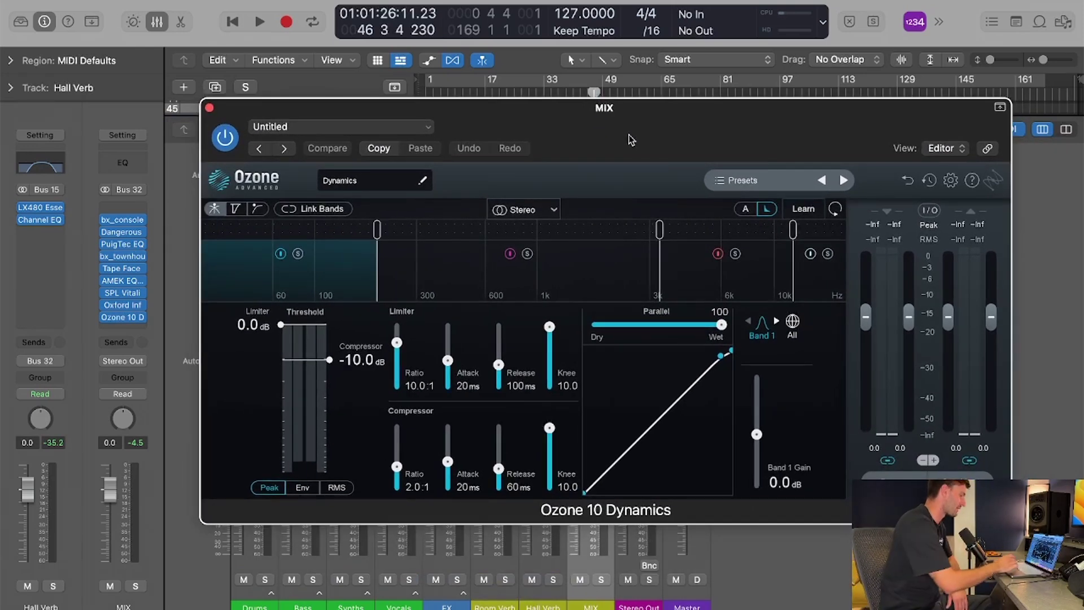
Step: Listen to the soloed low band of Ozone 10 Dynamics with its compression active and bypassed
{"action": "key", "text": "space"}
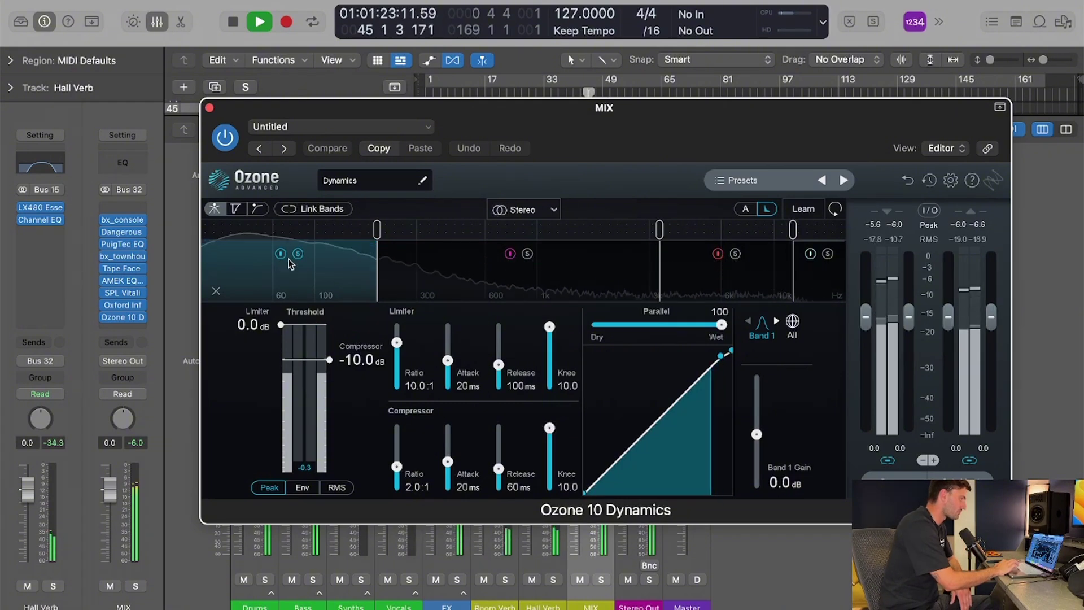
{"action": "left_click", "coordinate": [281, 254]}
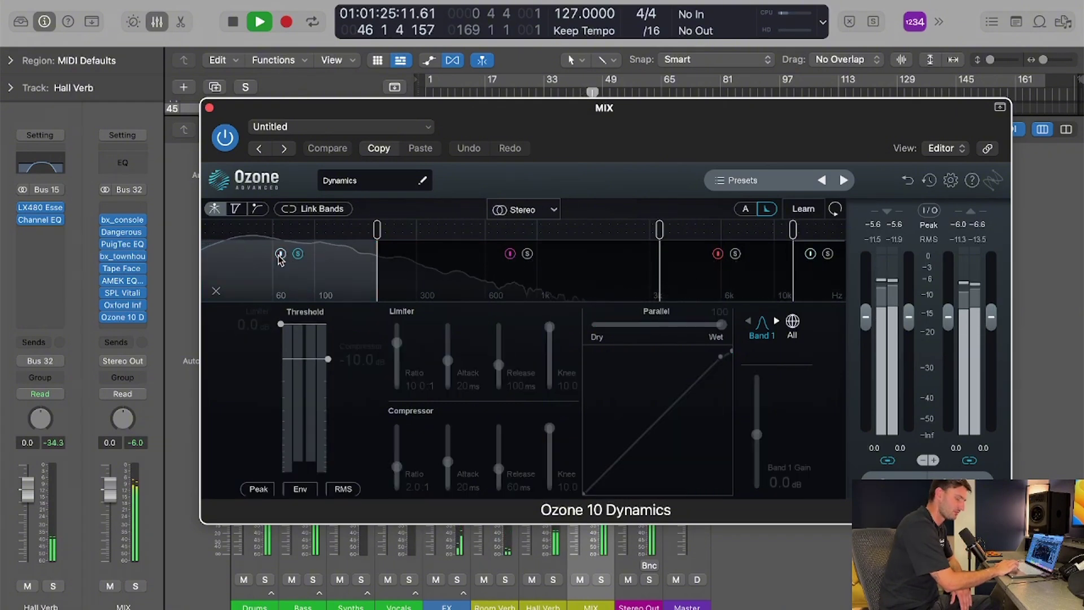
{"action": "left_click", "coordinate": [281, 254]}
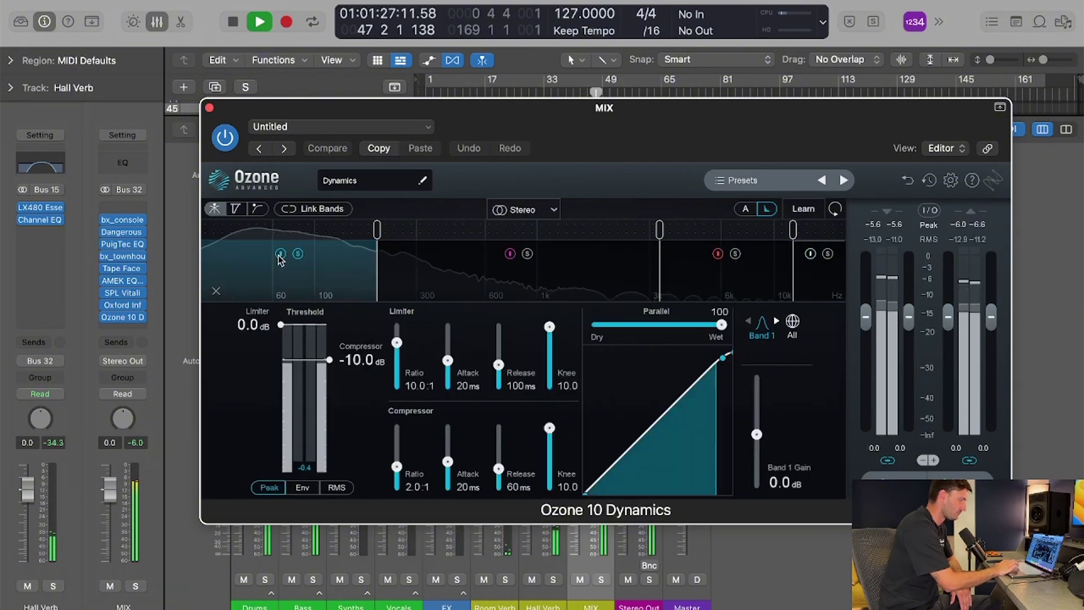
{"action": "key", "text": "space"}
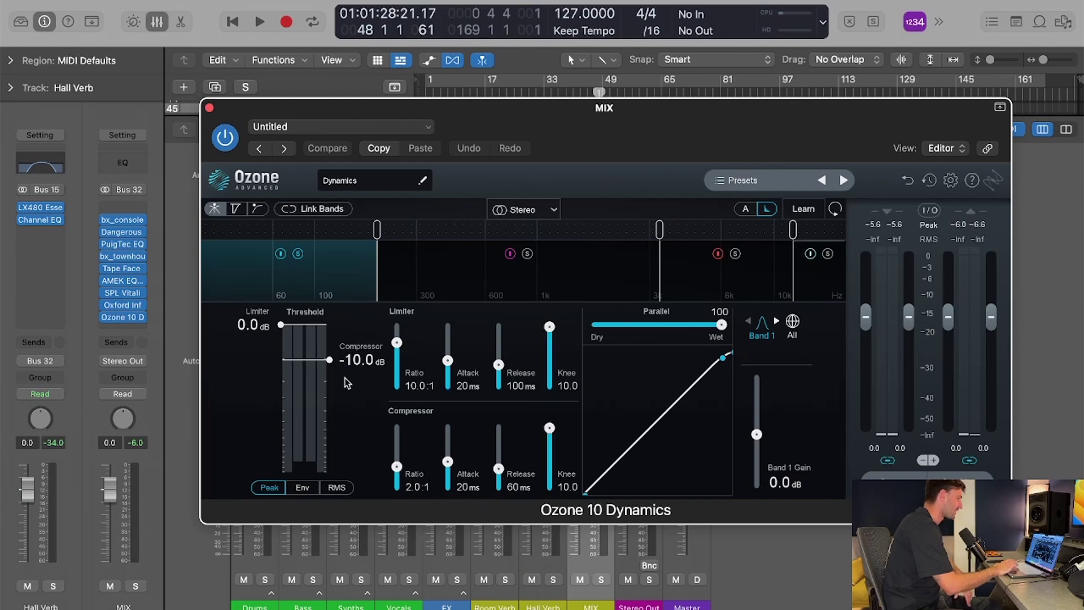
{"action": "key", "text": "space"}
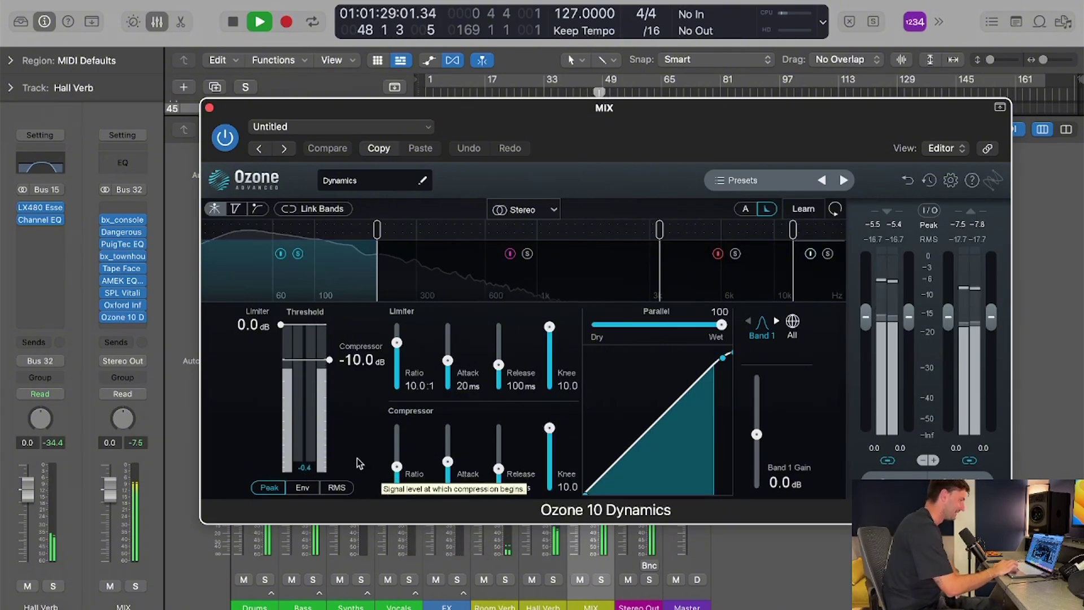
{"action": "key", "text": "space"}
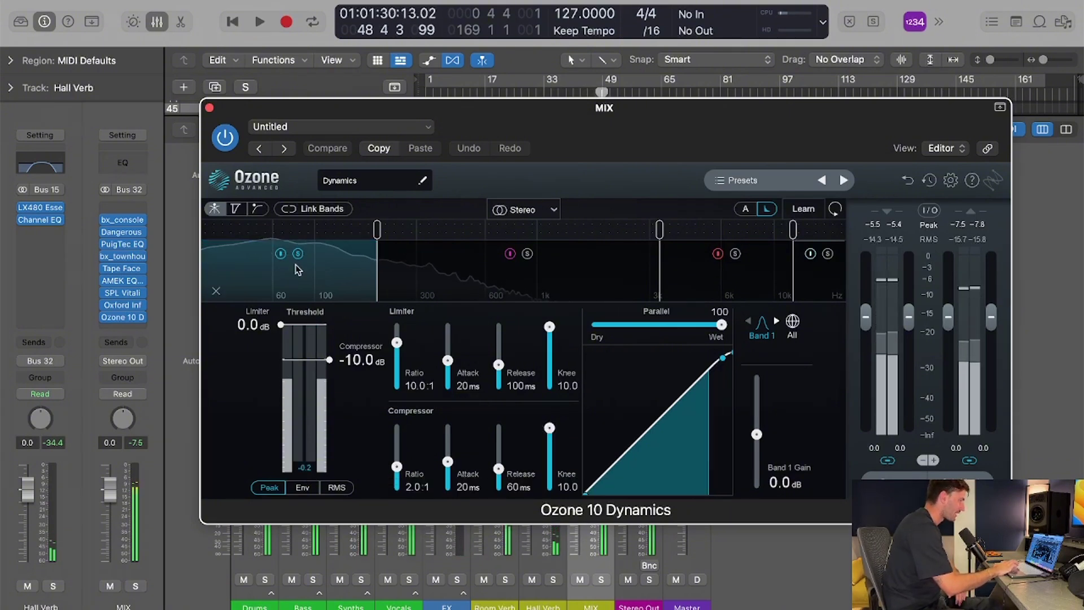
Step: Solo band 4 of Ozone 10 Dynamics and compare playback with the band's compression bypassed and active
{"action": "left_click", "coordinate": [824, 271]}
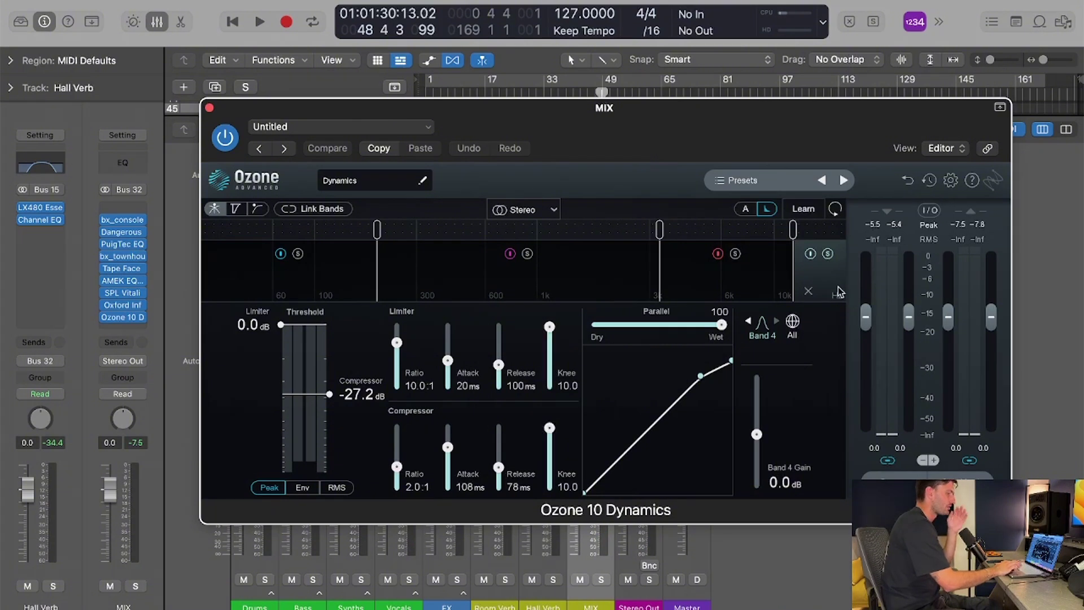
{"action": "left_click", "coordinate": [811, 255]}
{"action": "left_click", "coordinate": [811, 256]}
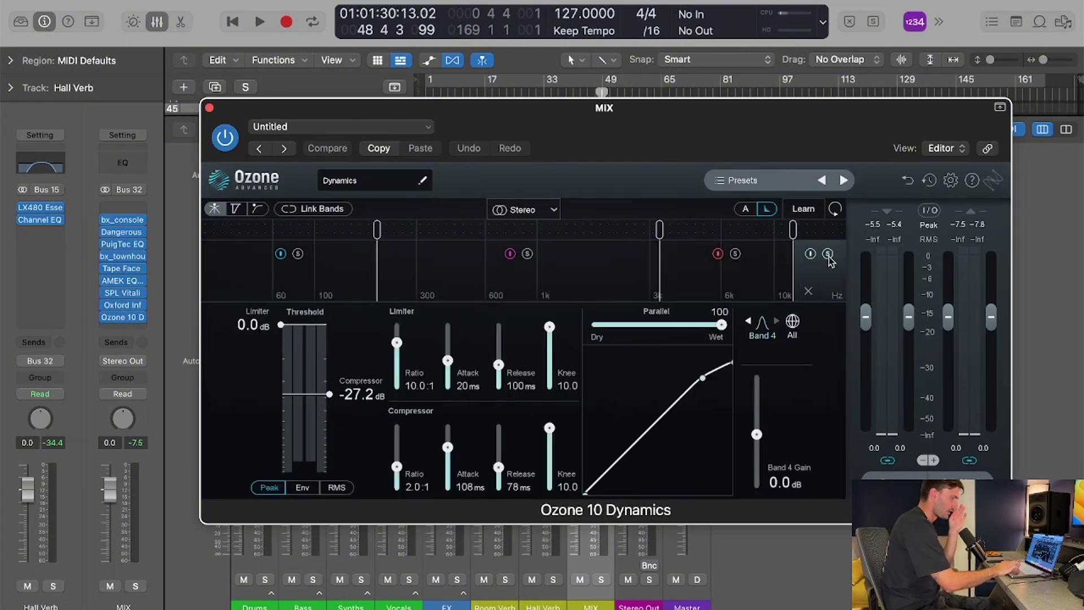
{"action": "key", "text": "space"}
{"action": "left_click", "coordinate": [811, 255]}
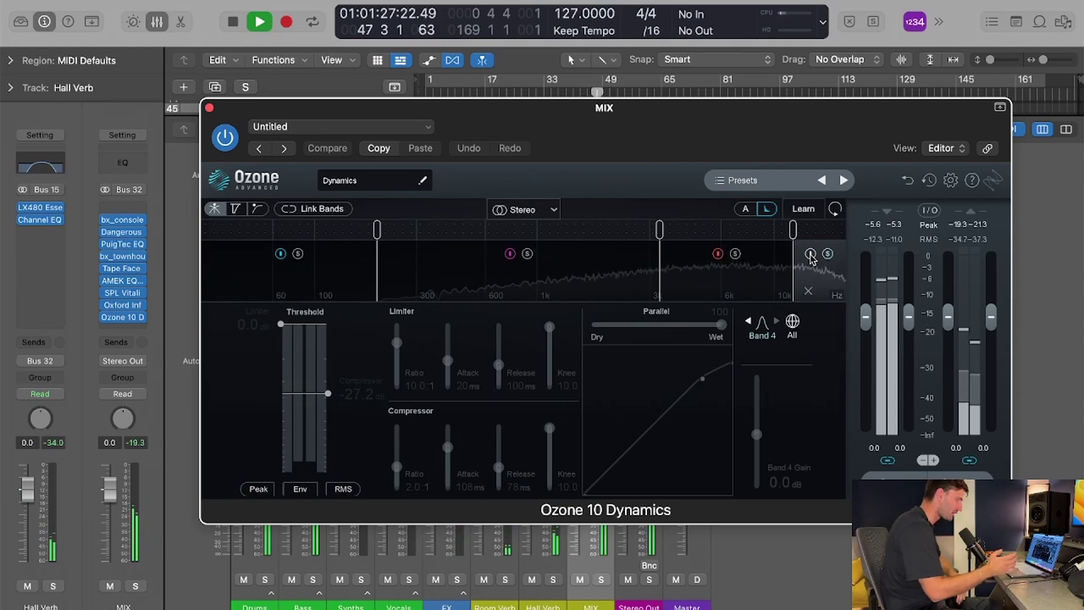
{"action": "key", "text": "space"}
{"action": "key", "text": "space"}
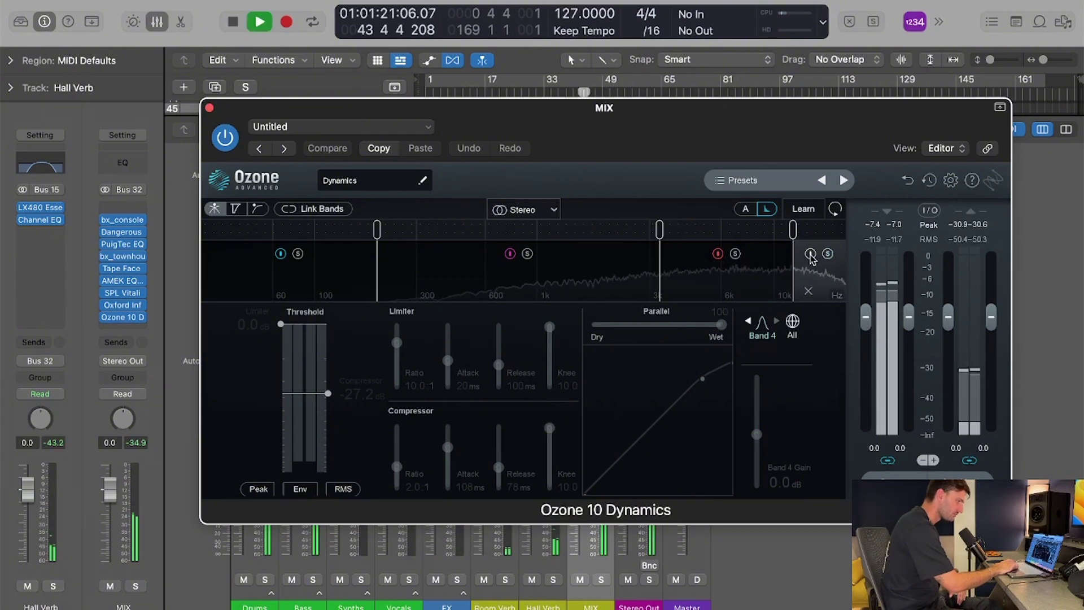
{"action": "key", "text": "space"}
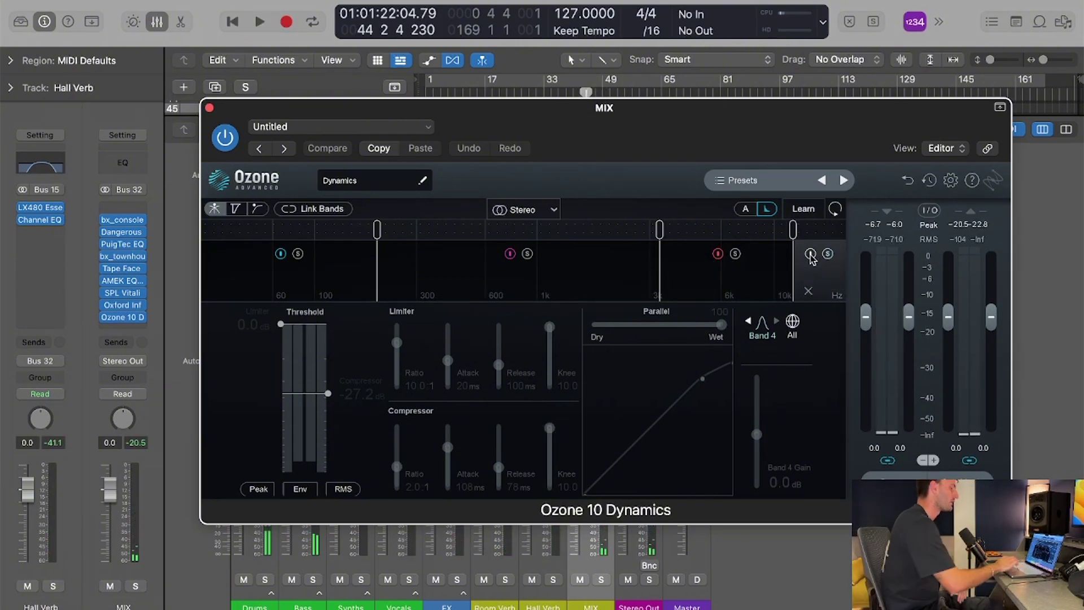
{"action": "key", "text": "space"}
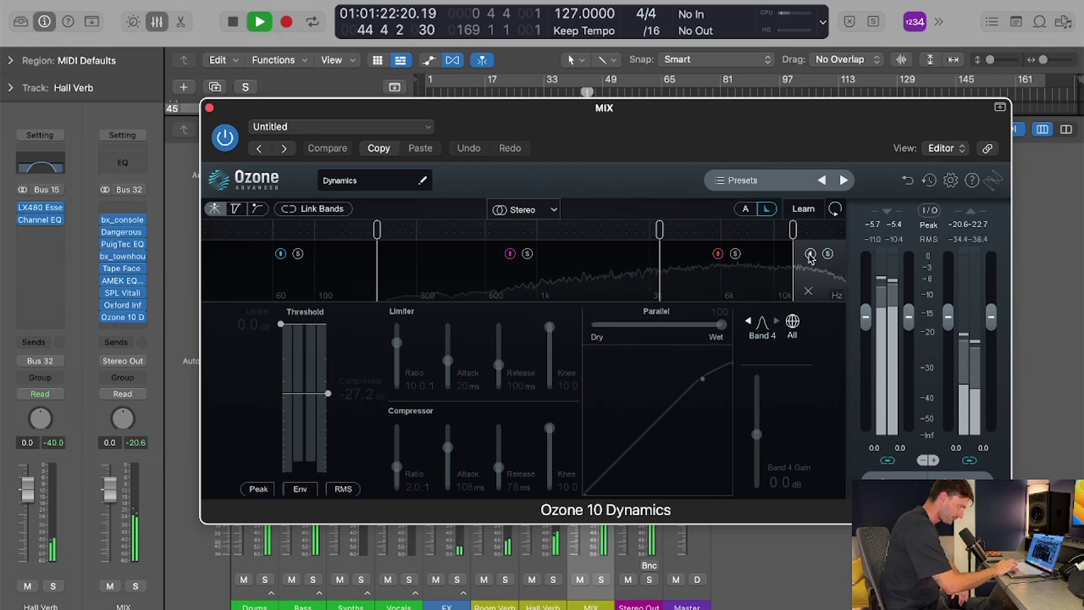
{"action": "left_click", "coordinate": [810, 255]}
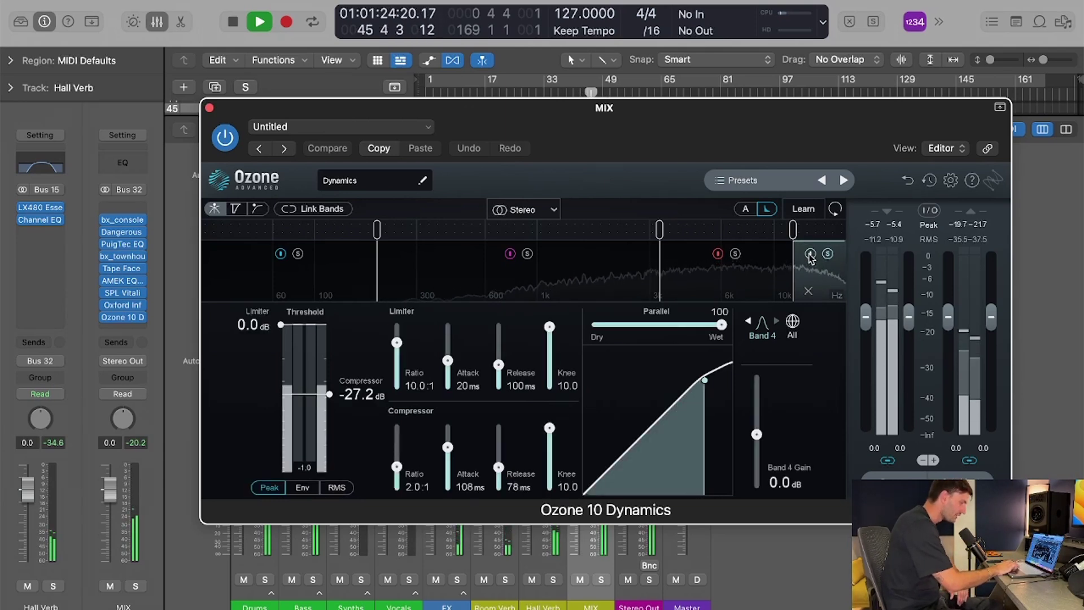
{"action": "key", "text": "space"}
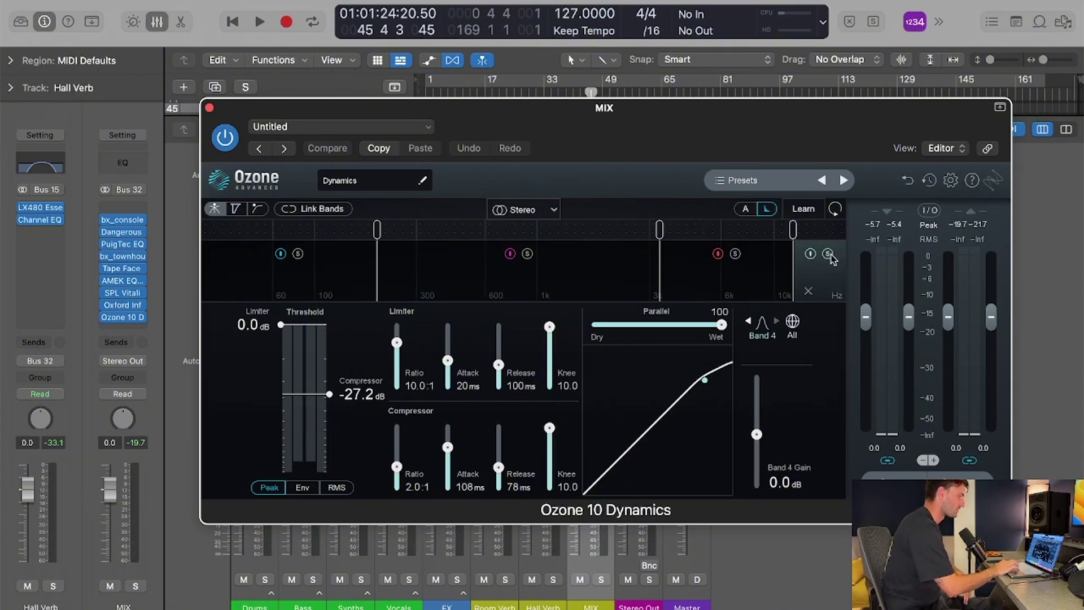
Step: Close Ozone 10 Dynamics and play the mix through the complete MIX channel plug-in chain
{"action": "left_click", "coordinate": [210, 108]}
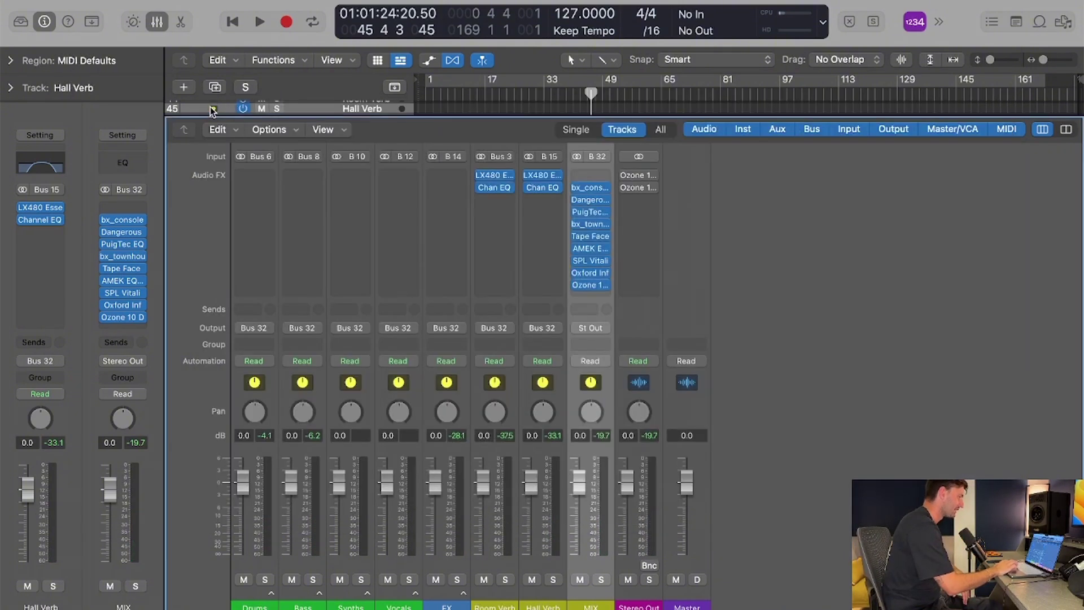
{"action": "key", "text": "space"}
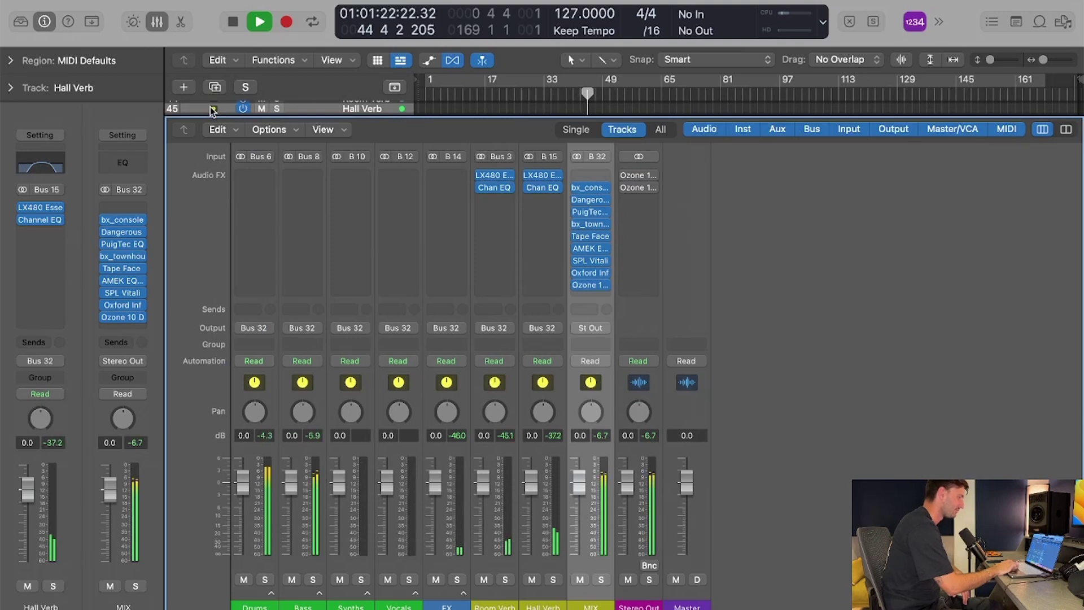
{"action": "key", "text": "space"}
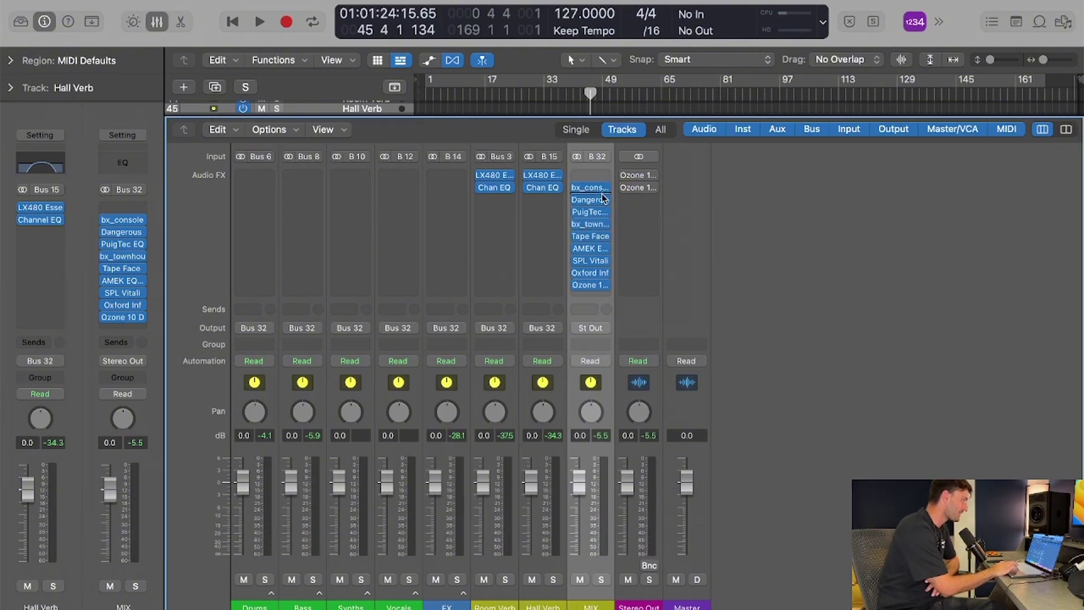
{"action": "mouse_move", "coordinate": [592, 213]}
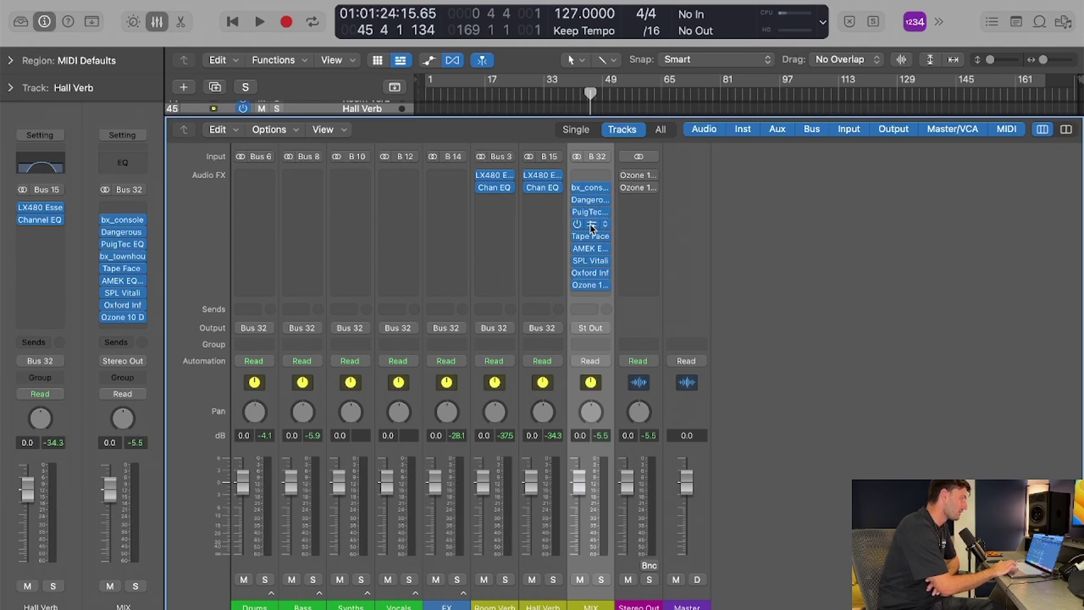